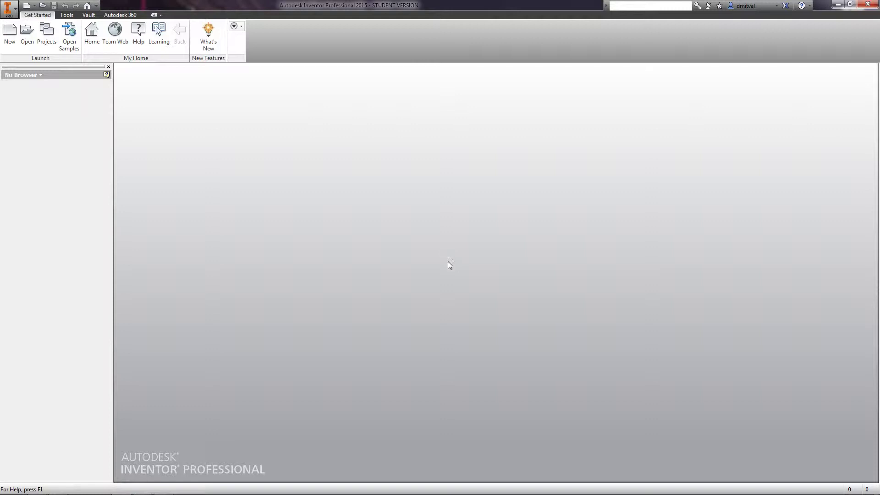
Open the existing part file Part2 from the forvideolessons folder.
click(27, 32)
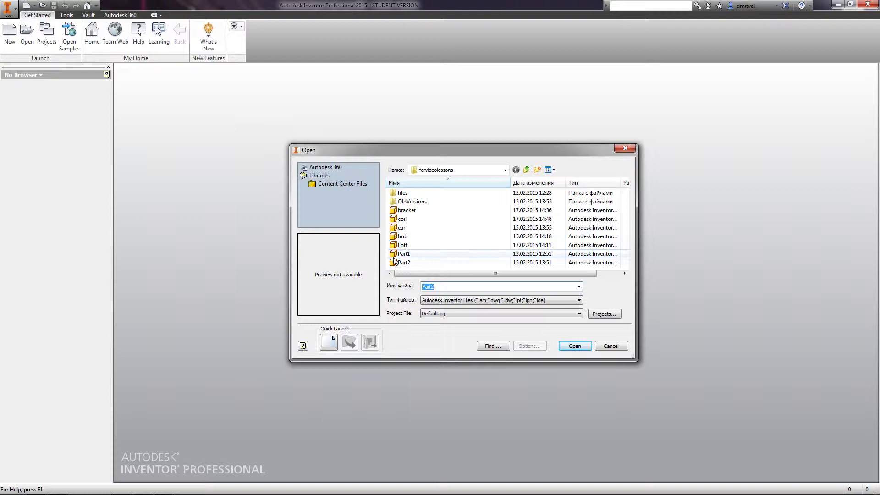
click(458, 262)
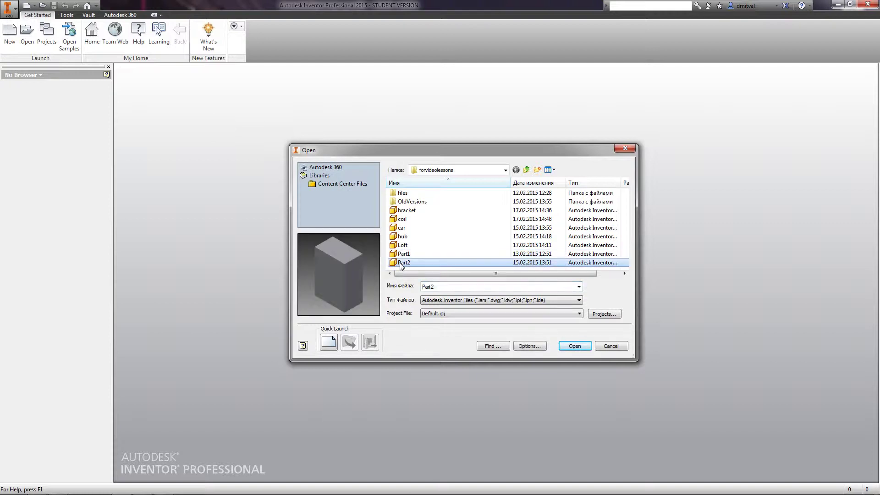
click(575, 346)
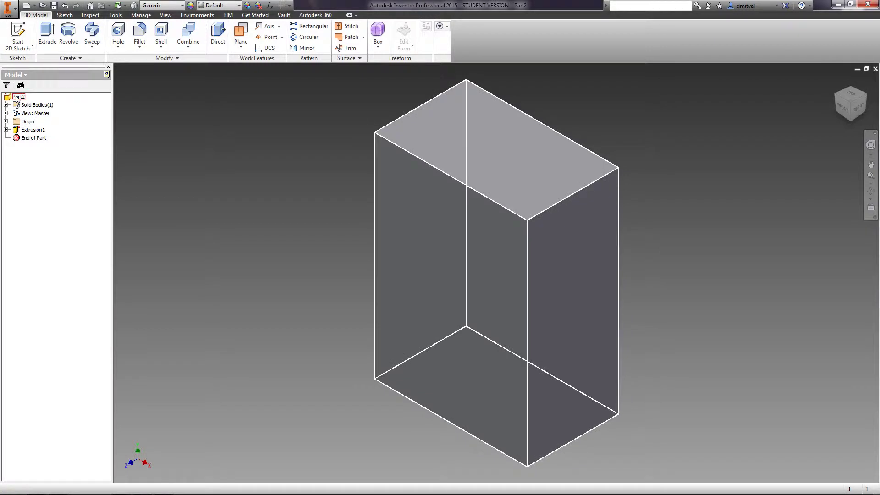
Assign the material Steel, Carbon to the part in its physical iProperties and apply the change.
right_click(17, 98)
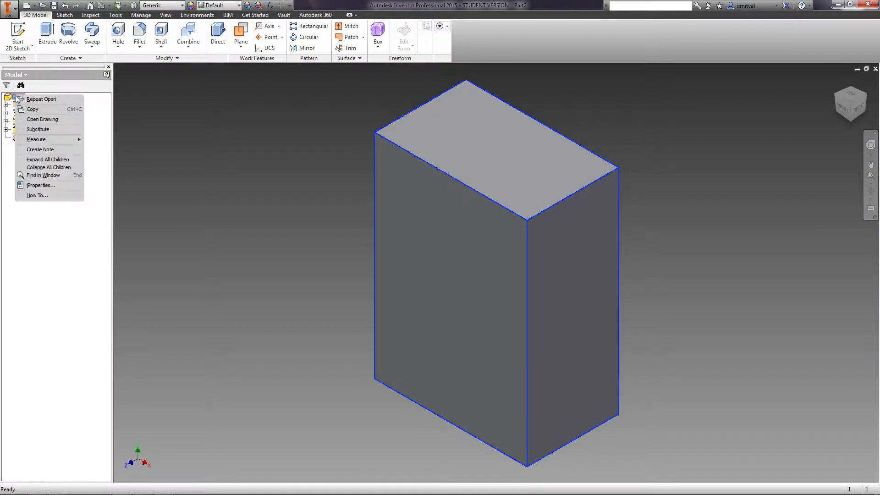
click(40, 185)
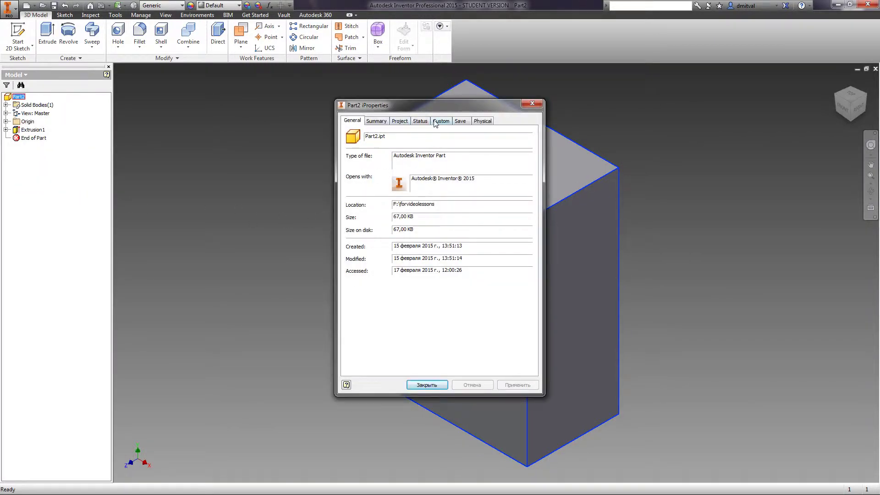
click(477, 122)
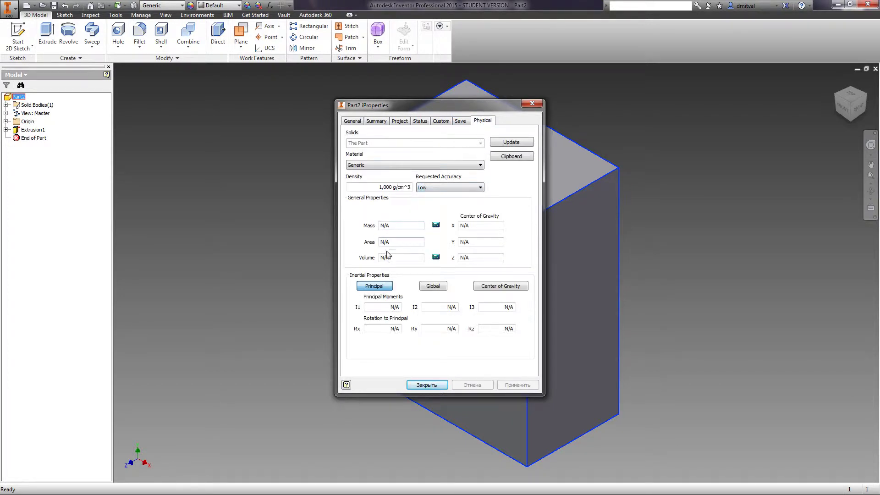
click(385, 169)
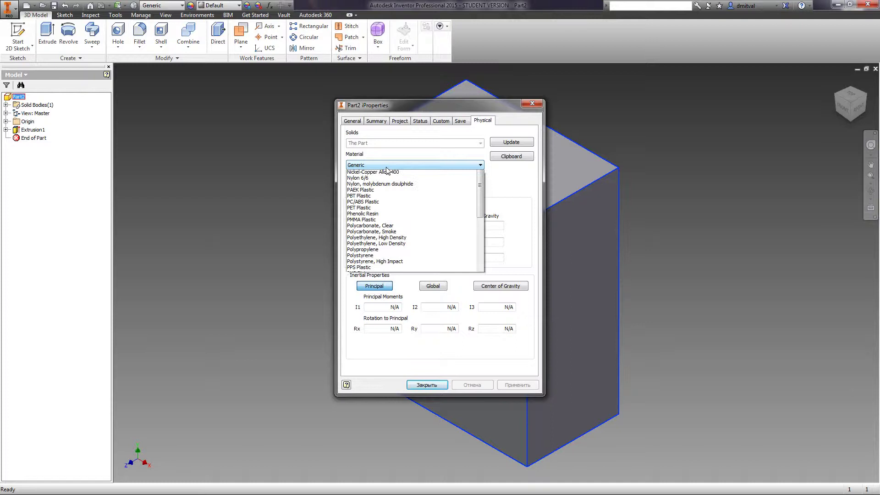
scroll(401, 187, down, 9)
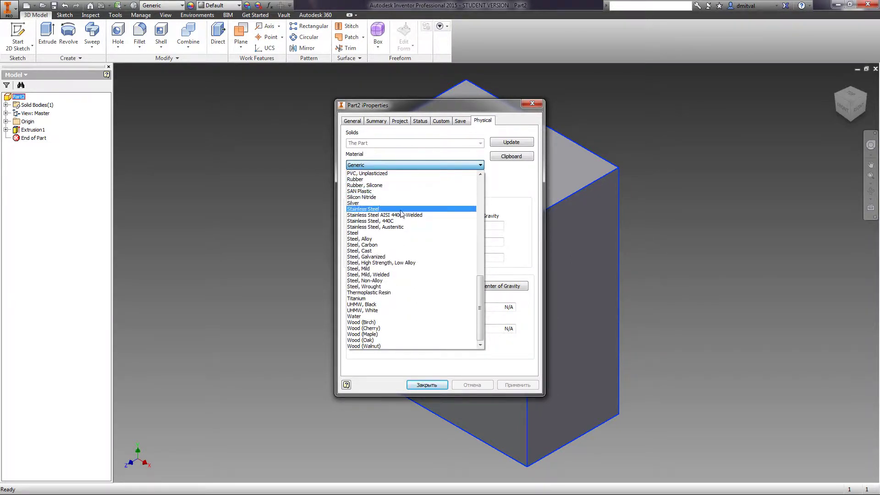
click(404, 245)
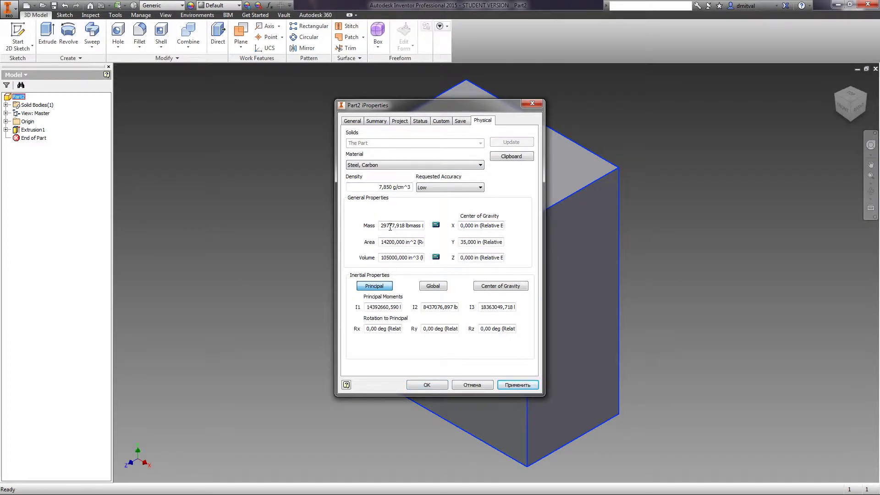
click(520, 385)
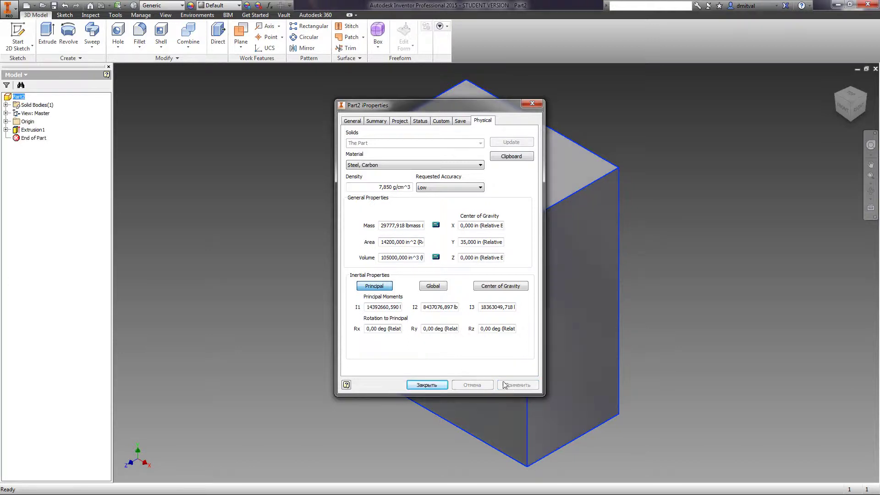
click(426, 385)
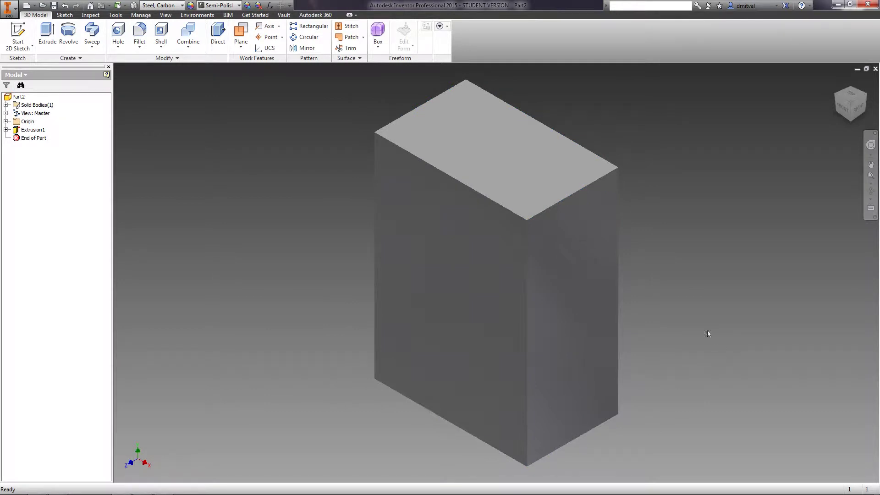
Set the part's appearance to Steel - Cast from the Inventor Material Library.
click(238, 8)
scroll(247, 132, down, 10)
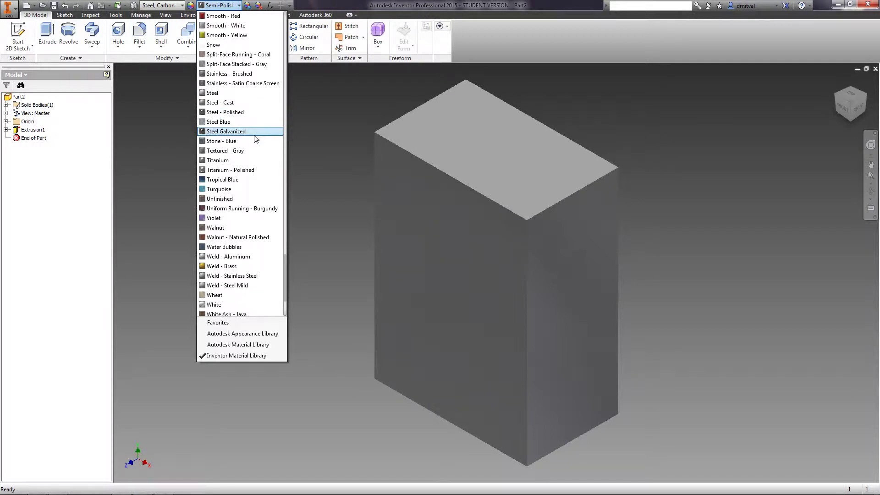
click(235, 102)
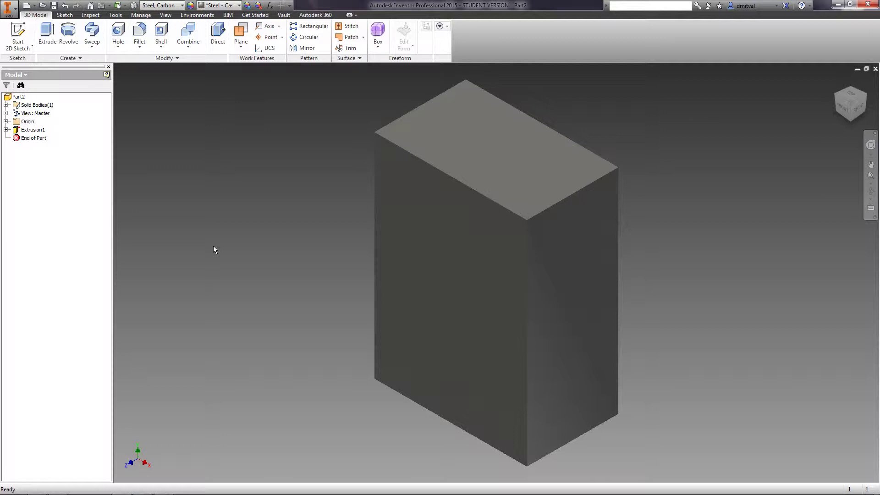
click(869, 191)
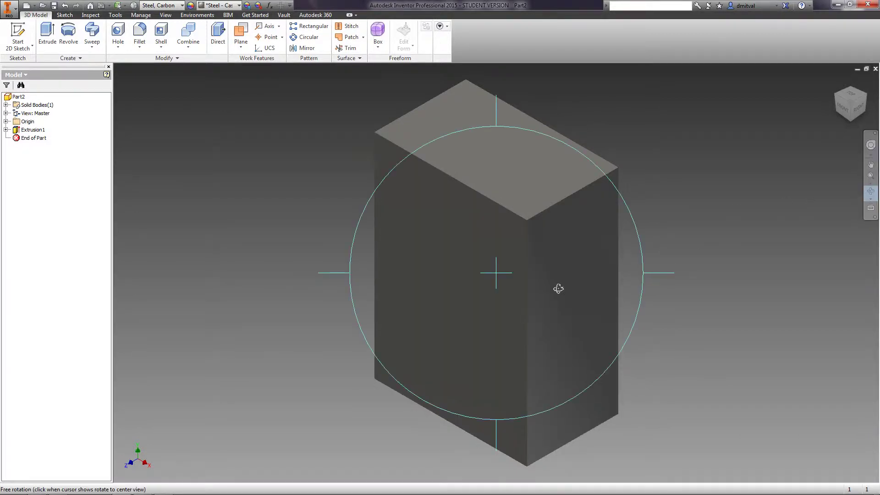
drag(501, 289, 534, 300)
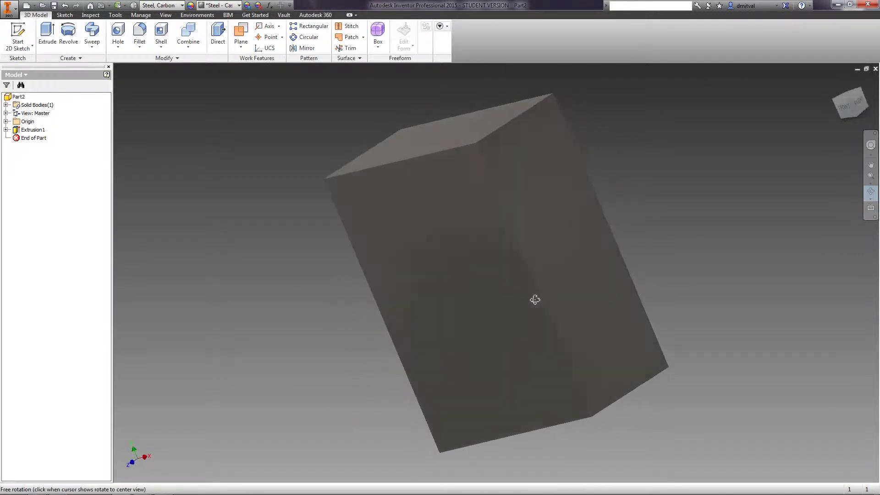
click(846, 96)
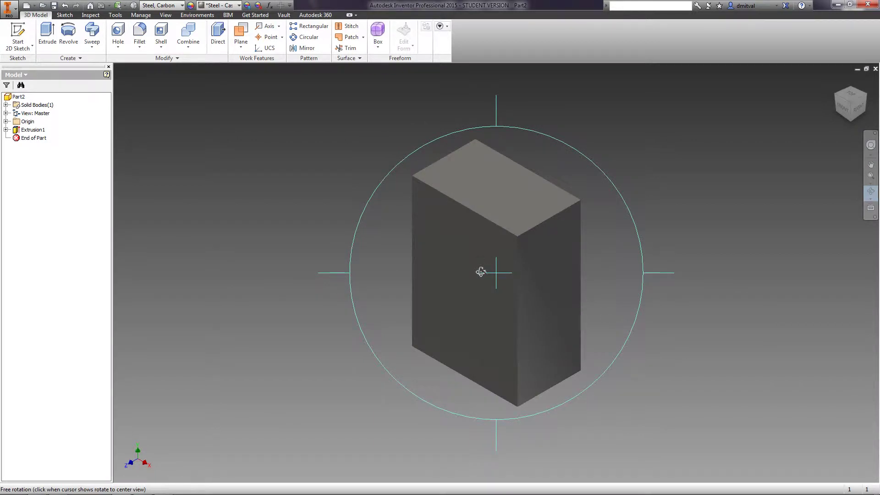
key(Escape)
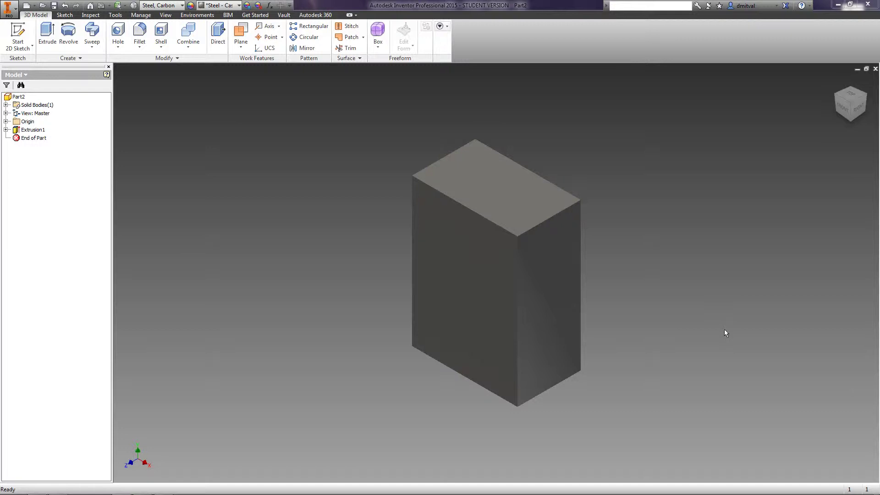
Start a linear-placement hole on the block's upper face, 15 in from the front short edge and 10 in from the front long edge.
click(118, 31)
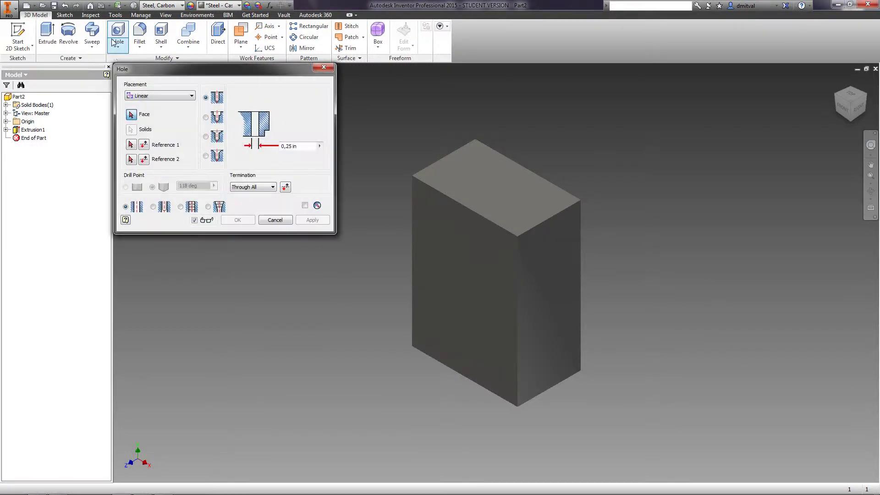
click(163, 96)
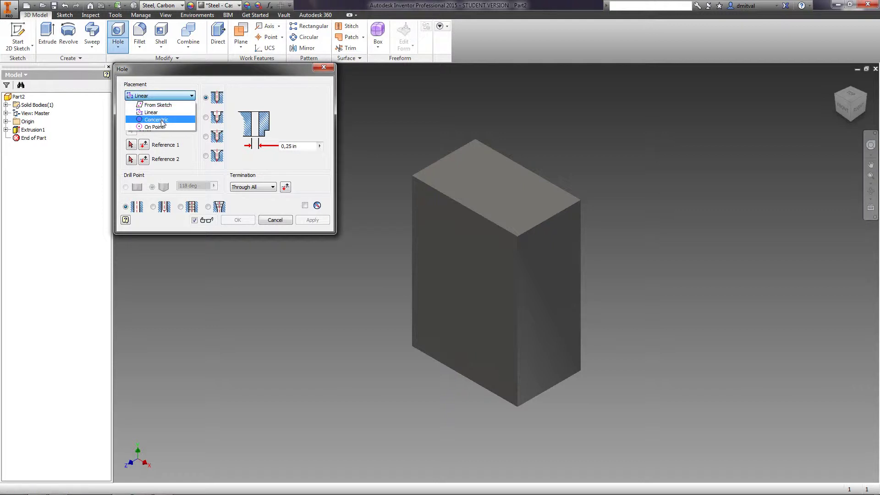
click(164, 115)
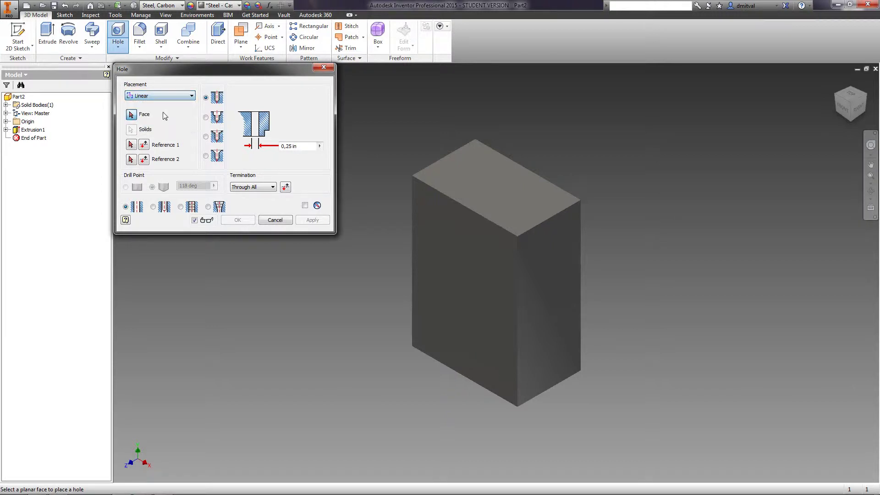
click(515, 211)
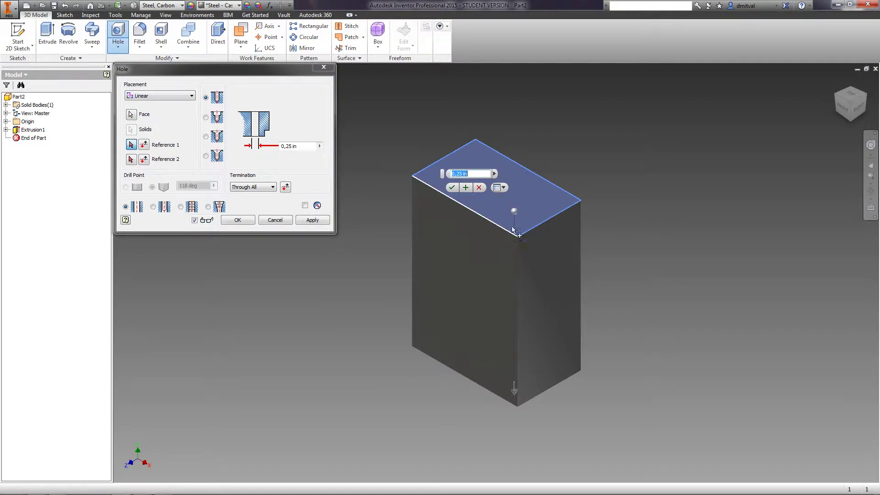
click(535, 226)
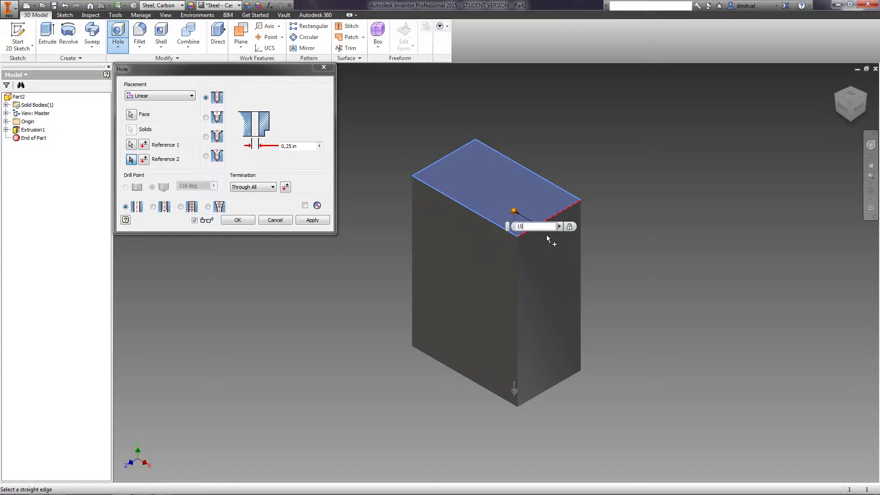
text(15)
click(487, 218)
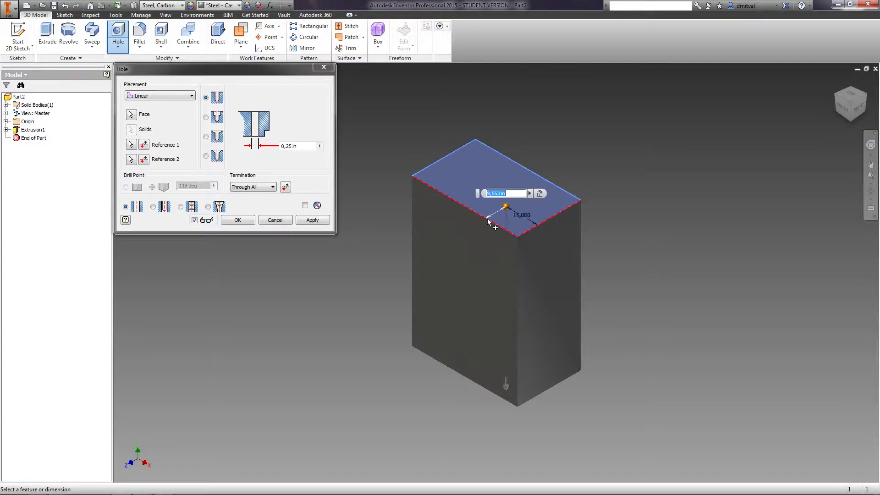
text(10)
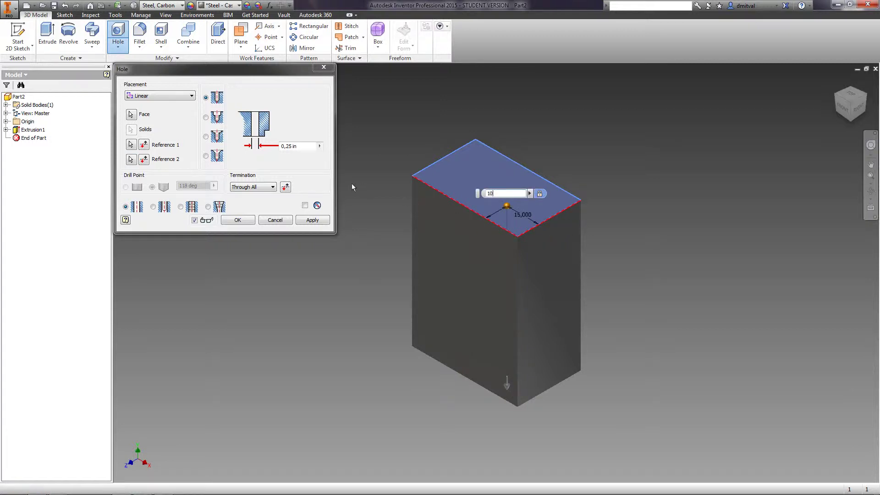
Set the hole's diameter to 6 in with Through All termination and create the simple hole.
click(303, 149)
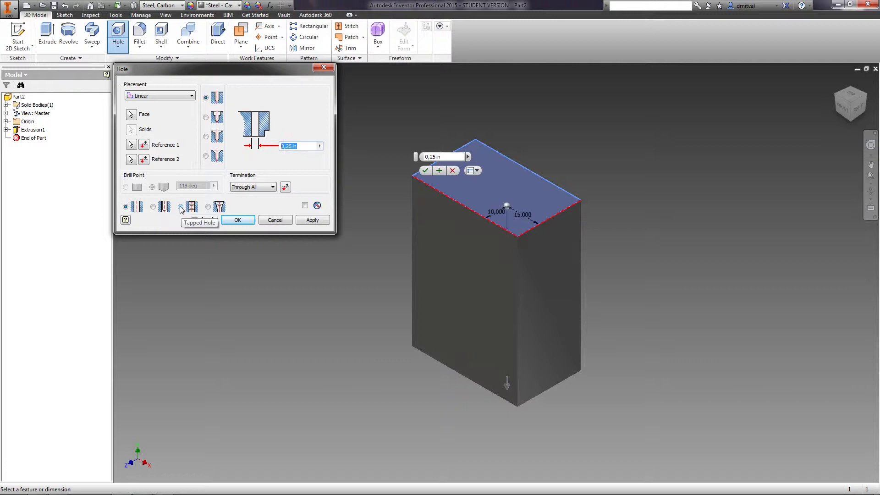
click(270, 187)
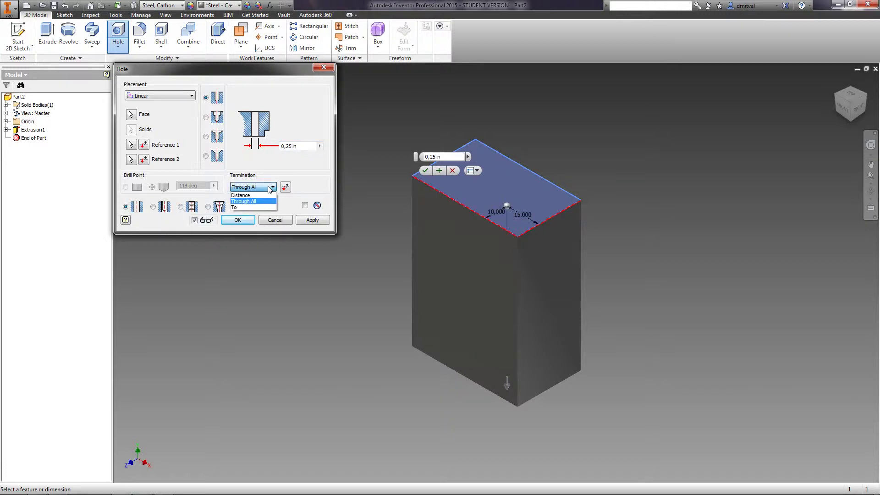
click(269, 188)
double_click(295, 146)
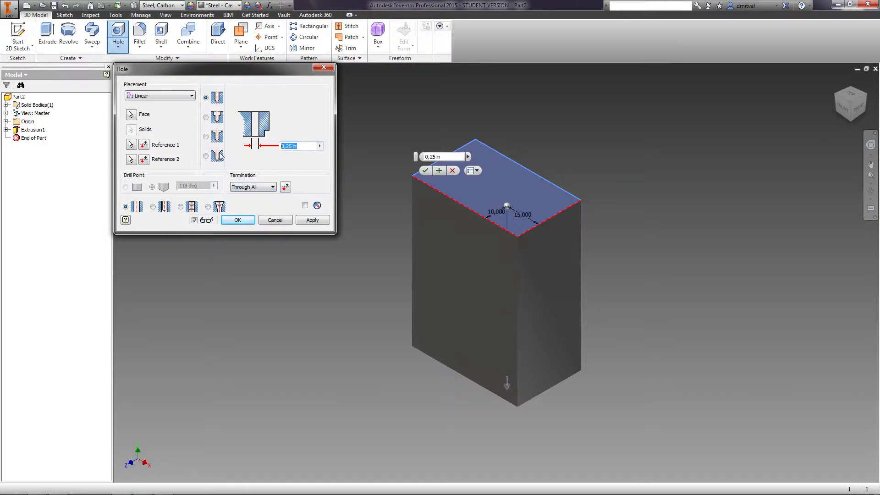
text(6)
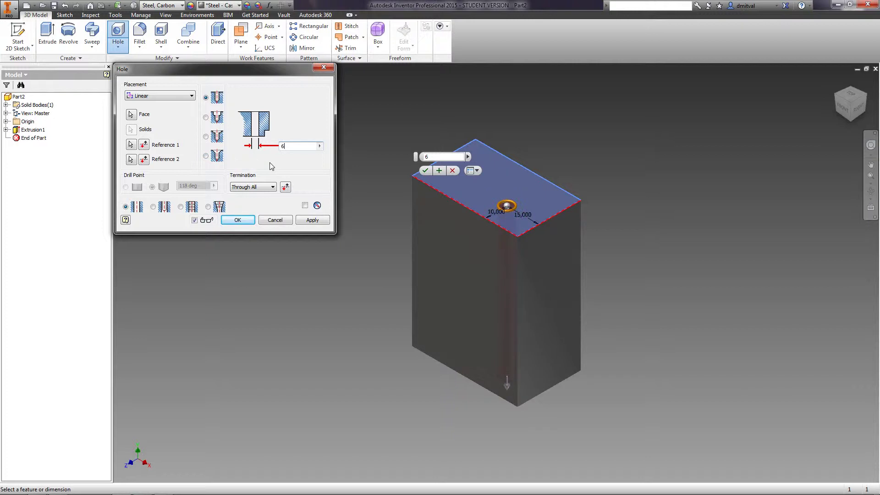
click(256, 189)
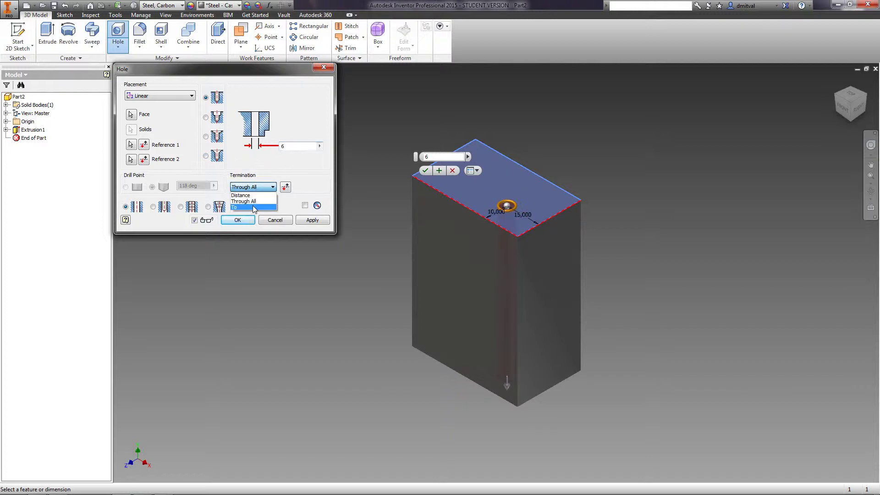
click(259, 197)
click(267, 185)
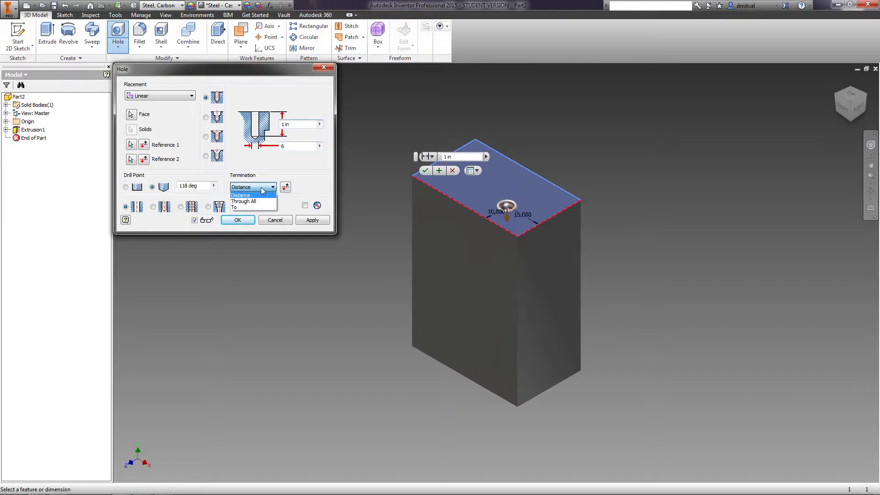
click(254, 199)
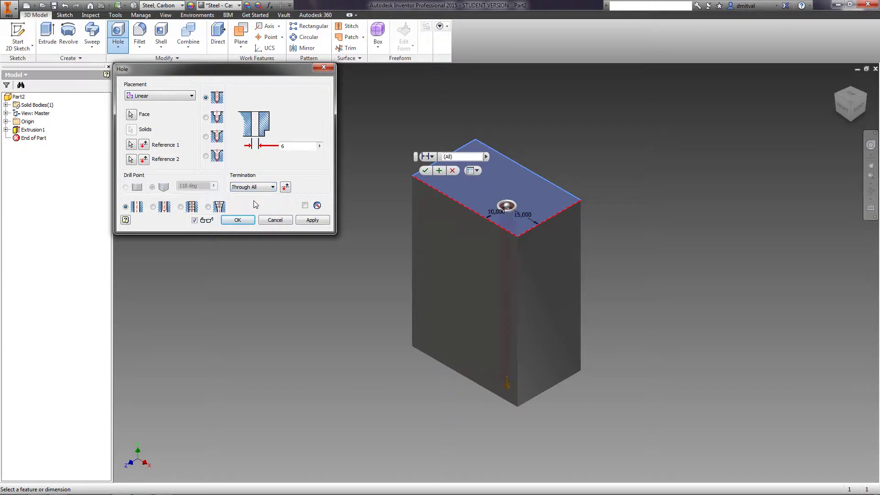
click(237, 220)
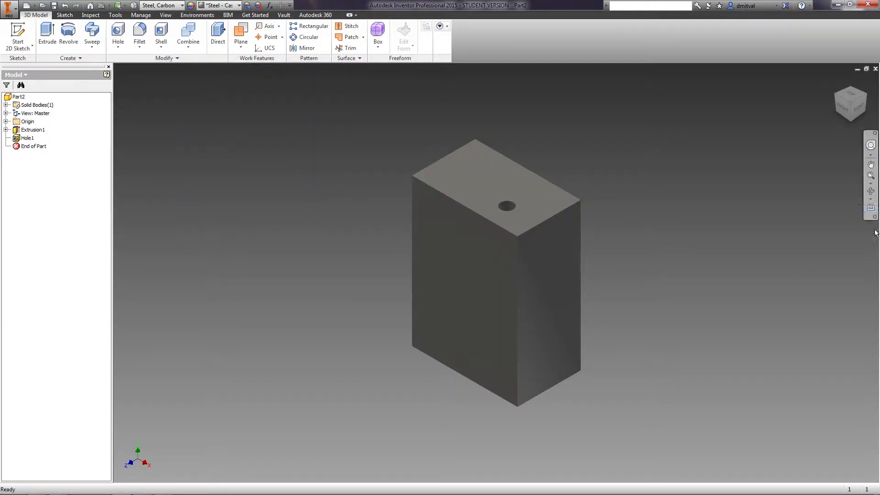
click(870, 191)
drag(543, 271, 531, 131)
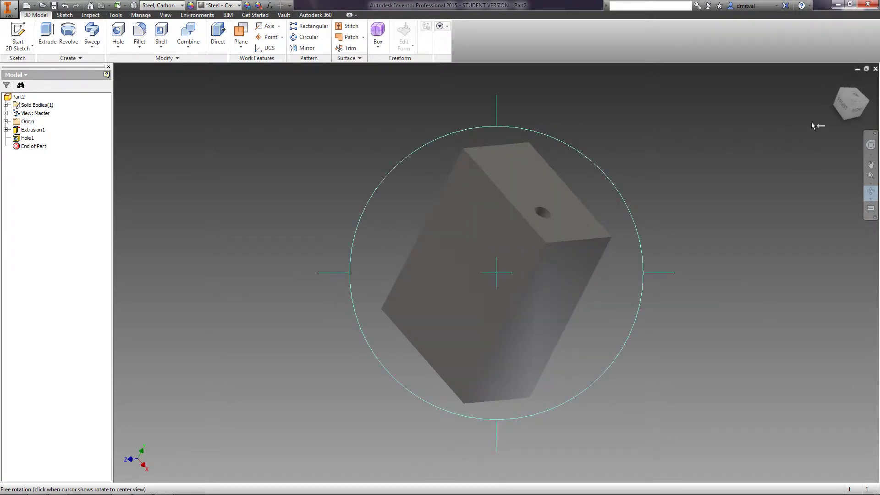
key(Escape)
click(854, 105)
click(870, 191)
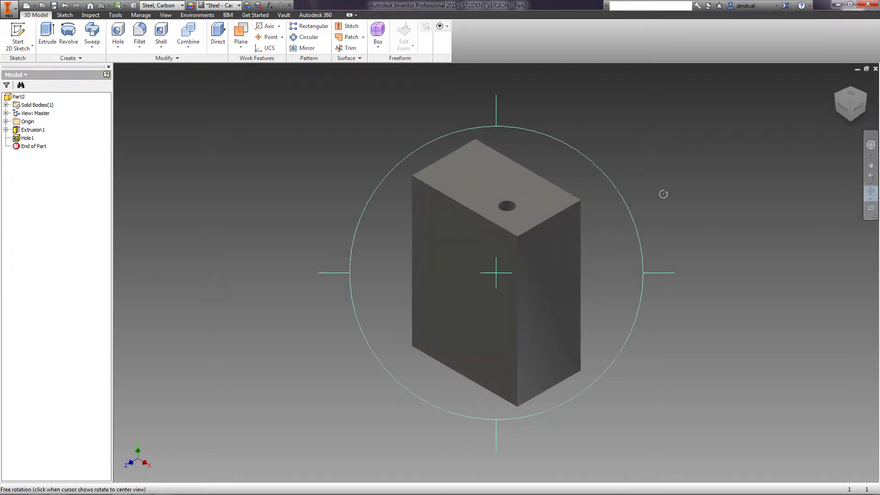
key(Escape)
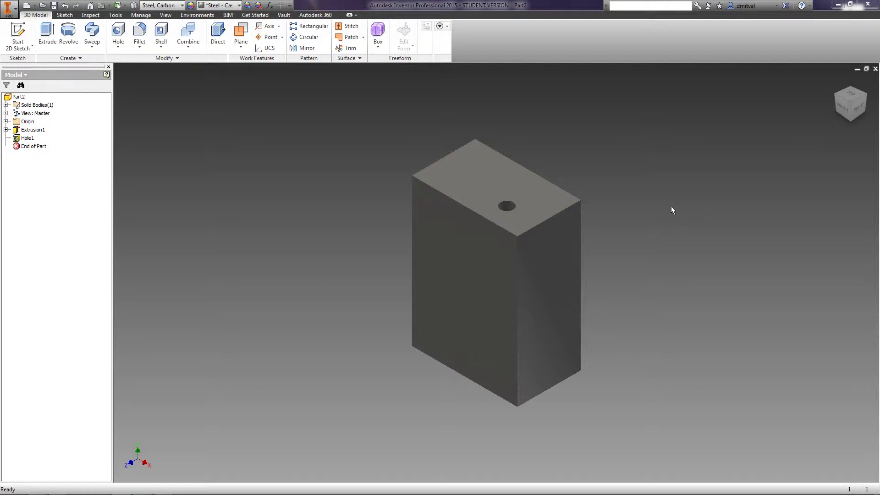
Sketch three points on the block's wide front face, in a rough column near its left edge, about 21 in and 19 in apart vertically.
click(18, 35)
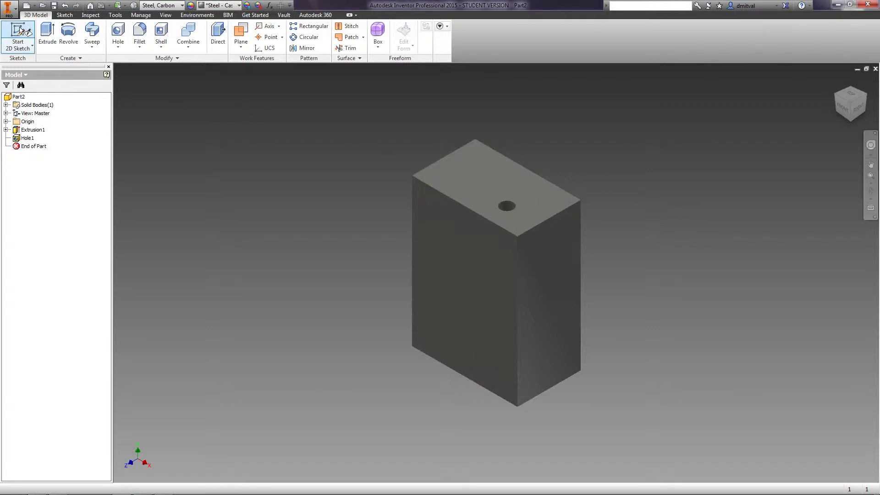
click(444, 255)
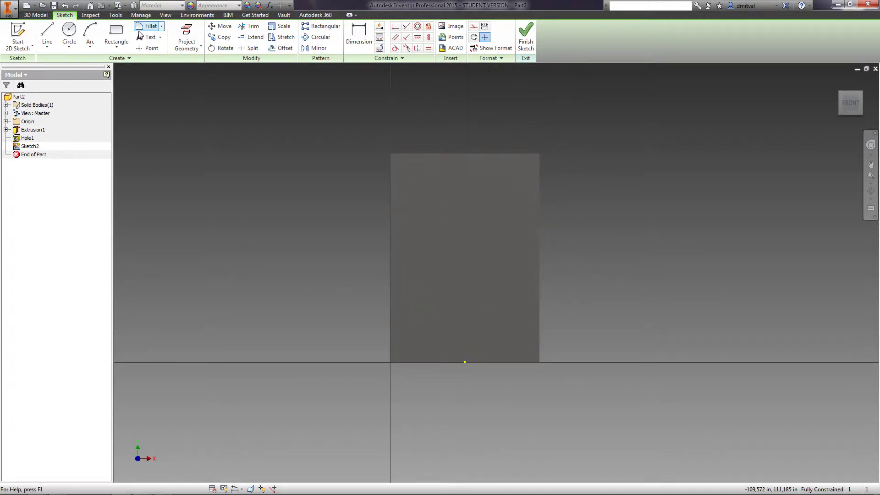
click(147, 48)
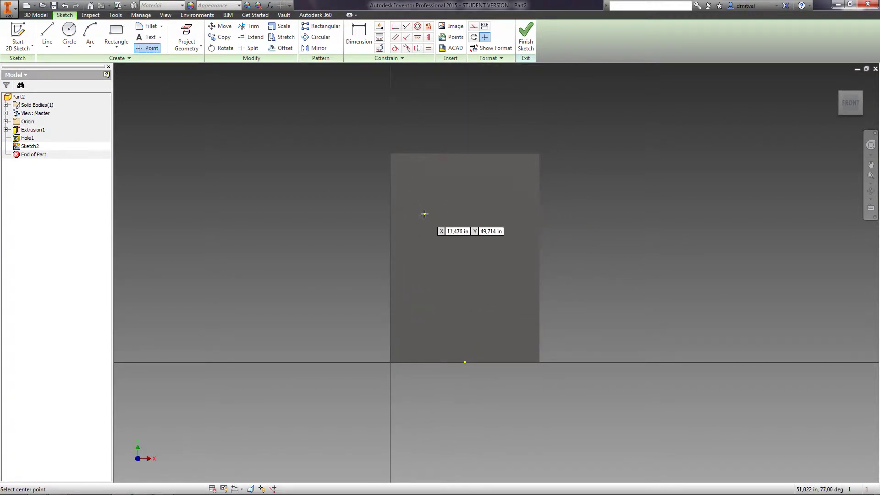
click(424, 214)
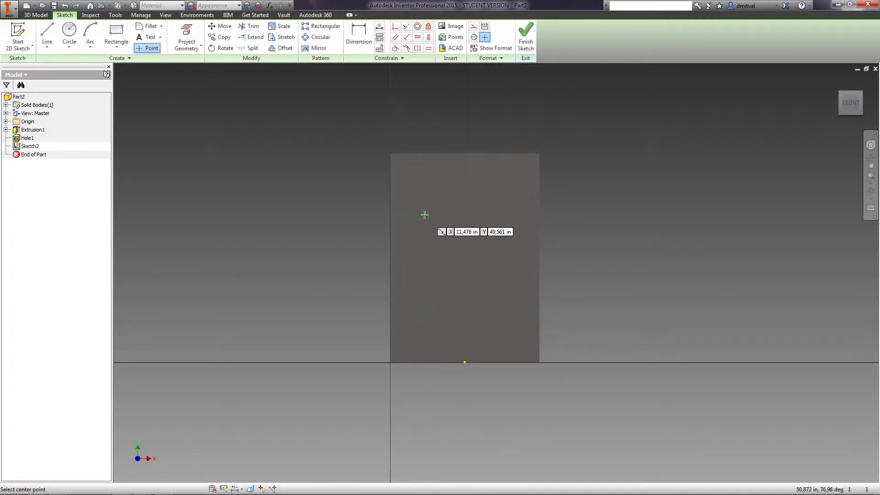
click(434, 278)
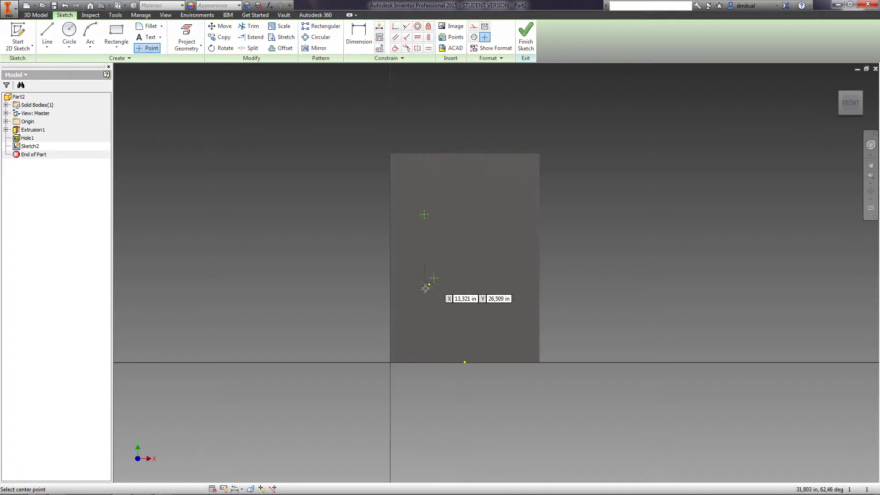
click(417, 334)
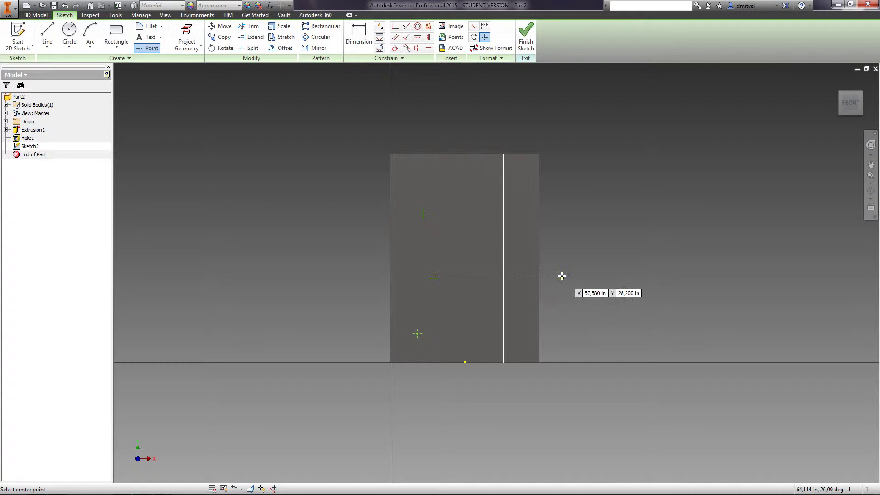
key(Escape)
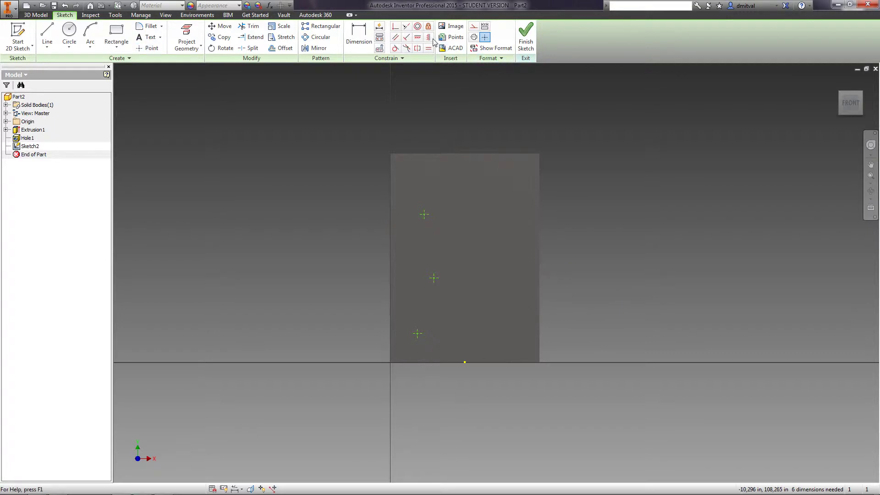
Align the three sketch points vertically with vertical constraints, upper to middle and middle to lower.
click(428, 39)
click(424, 215)
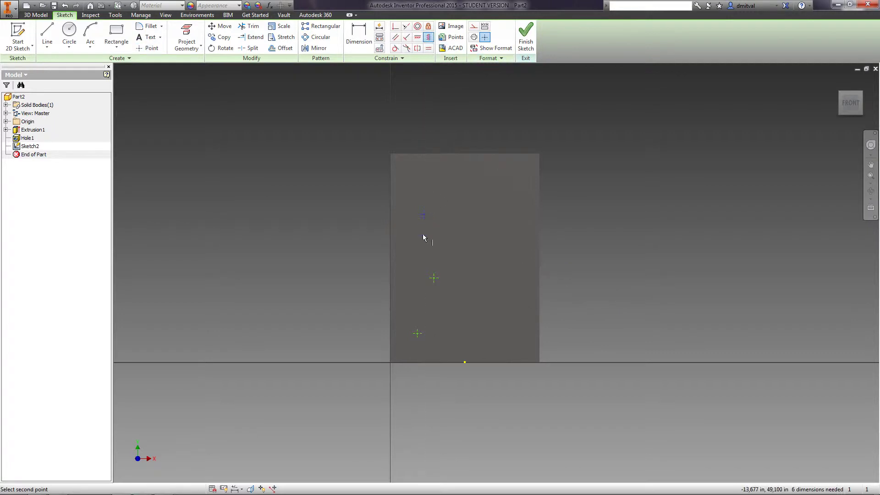
click(434, 278)
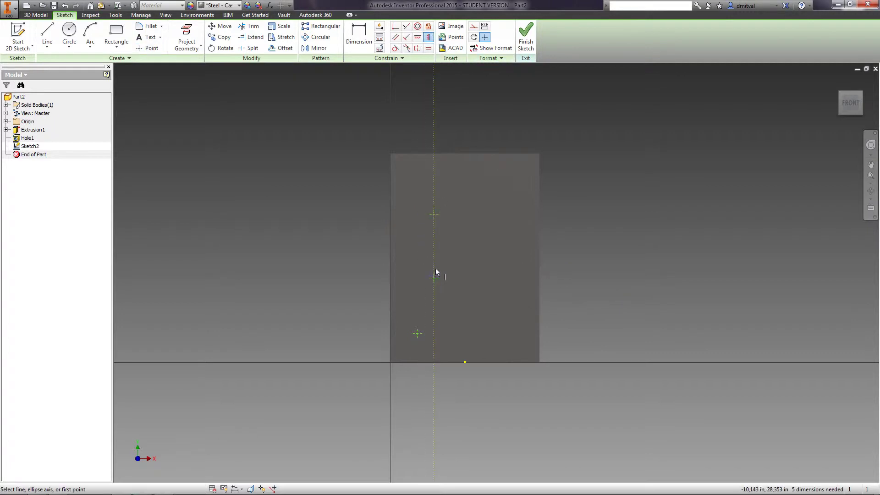
click(417, 334)
click(429, 37)
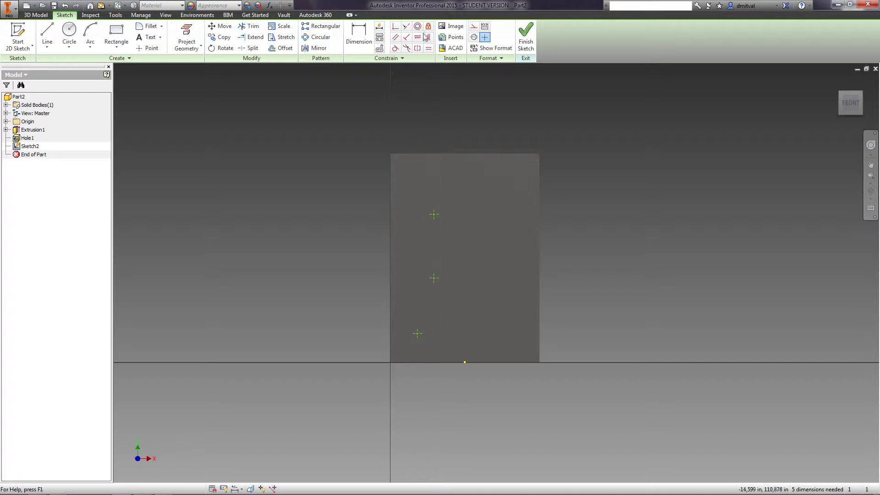
click(434, 278)
click(417, 334)
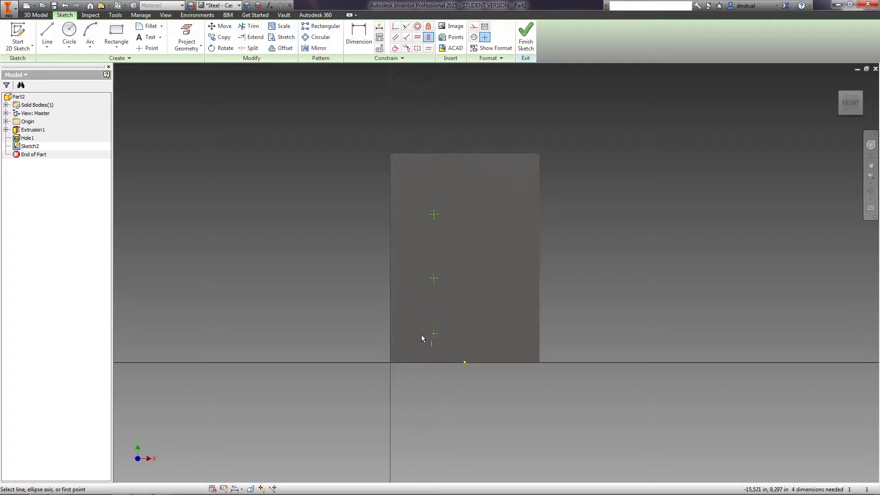
Dimension the vertical distance between the upper and middle points as 20 in, placed left of the block.
click(359, 35)
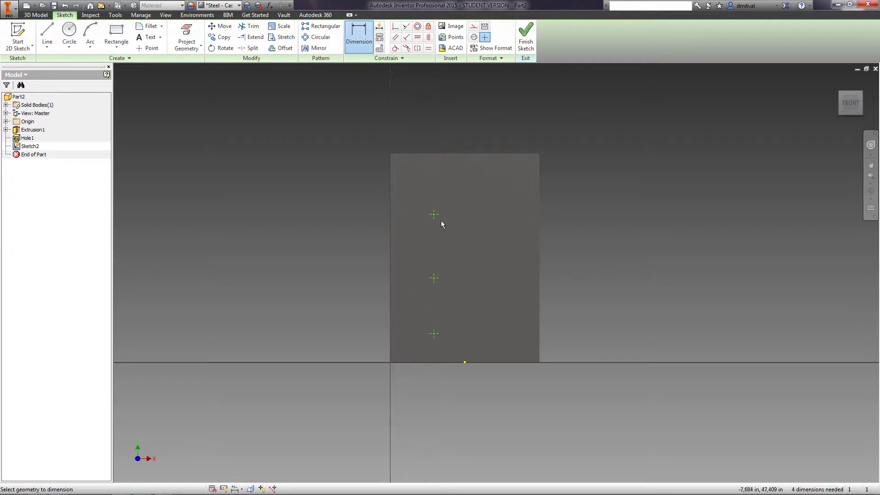
click(434, 214)
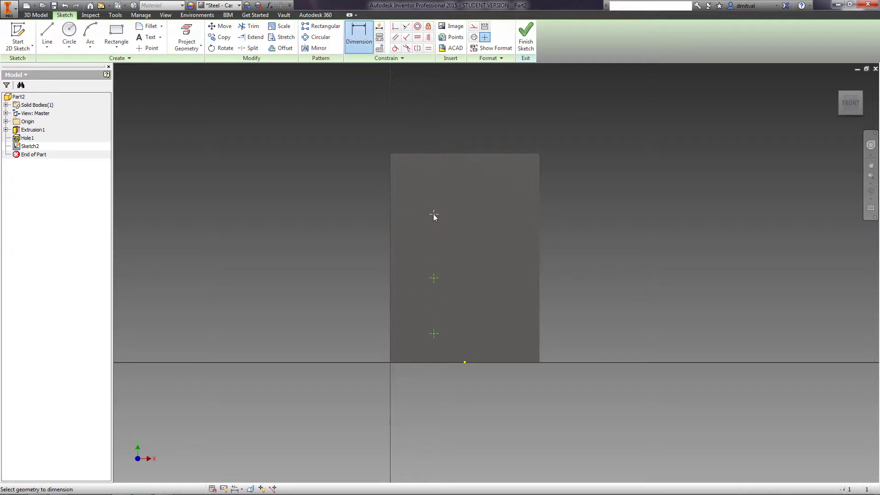
click(433, 278)
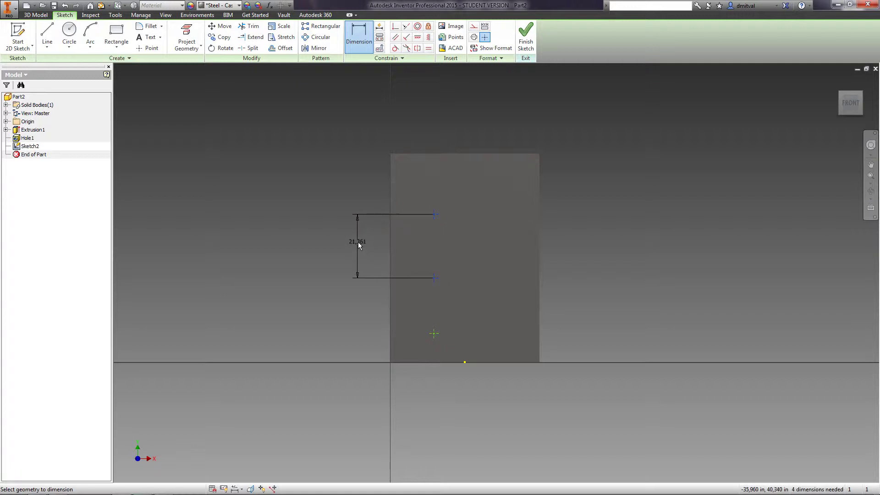
click(358, 242)
text(20)
key(Return)
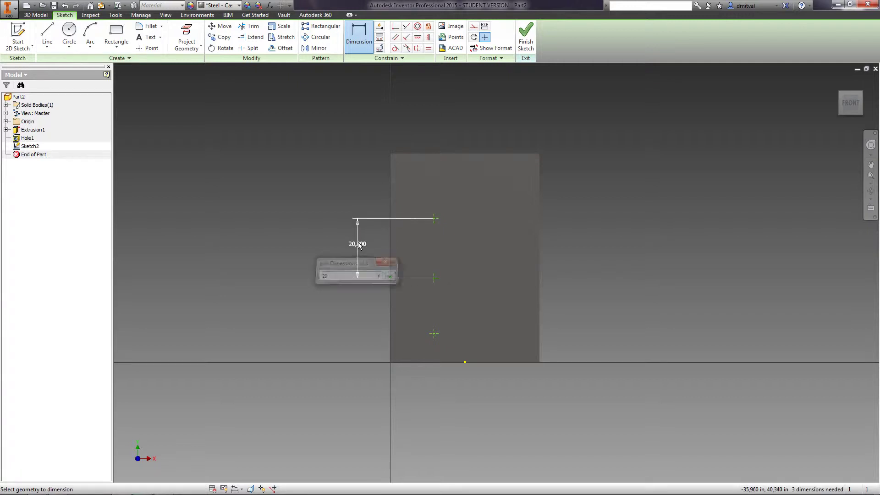
Dimension the vertical distance between the middle and lower points as 25 in, in line with the 20 in dimension.
click(433, 277)
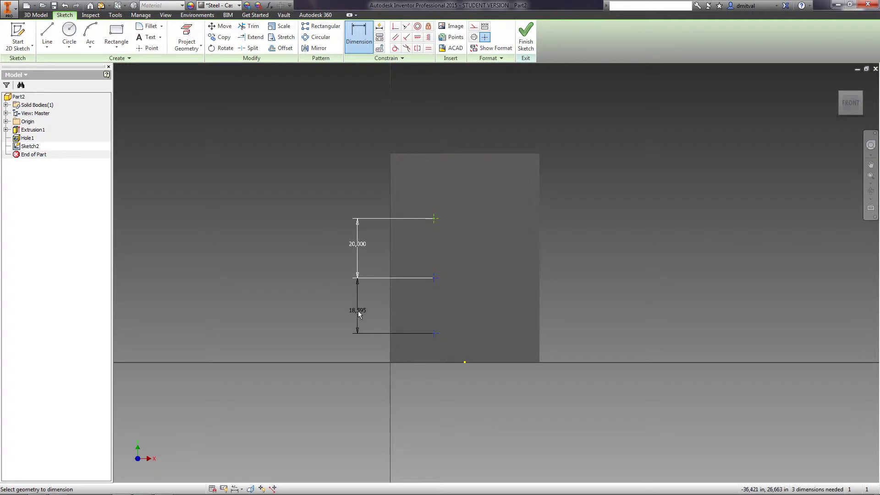
click(358, 310)
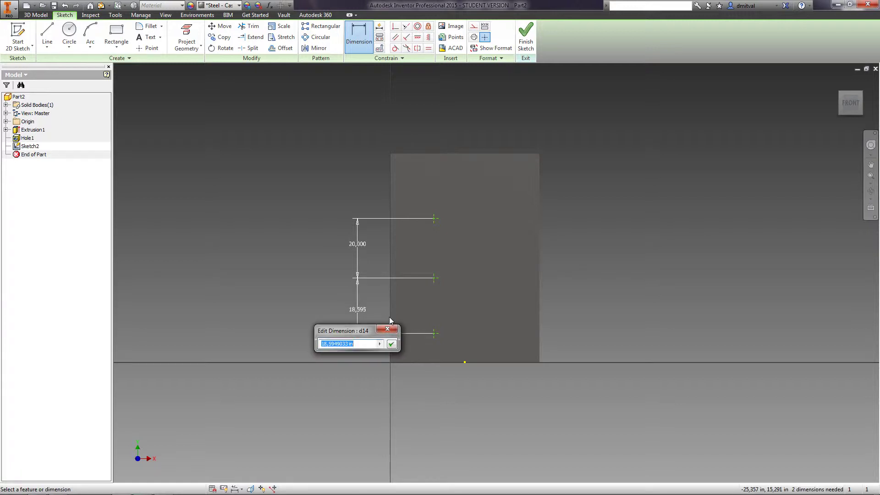
text(25)
key(Return)
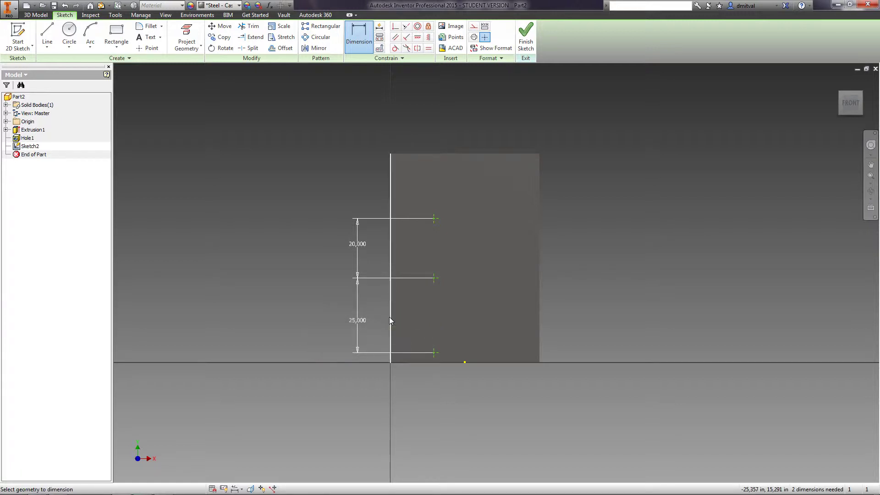
click(434, 353)
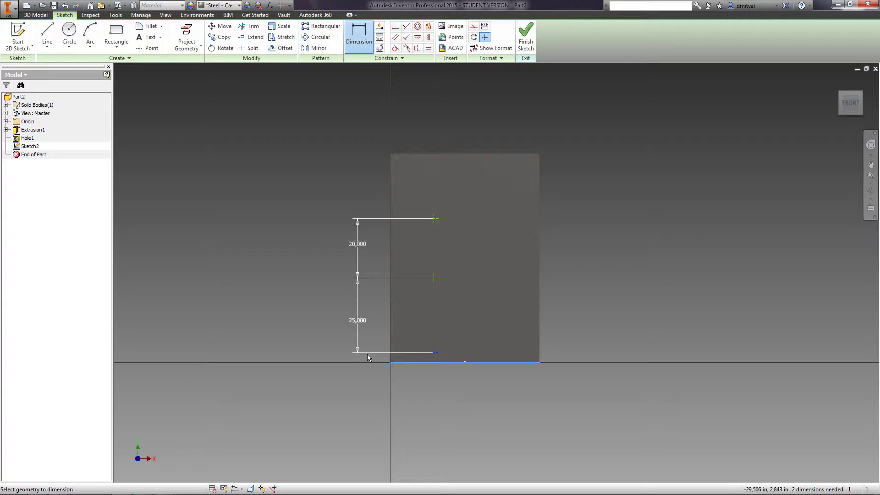
click(433, 357)
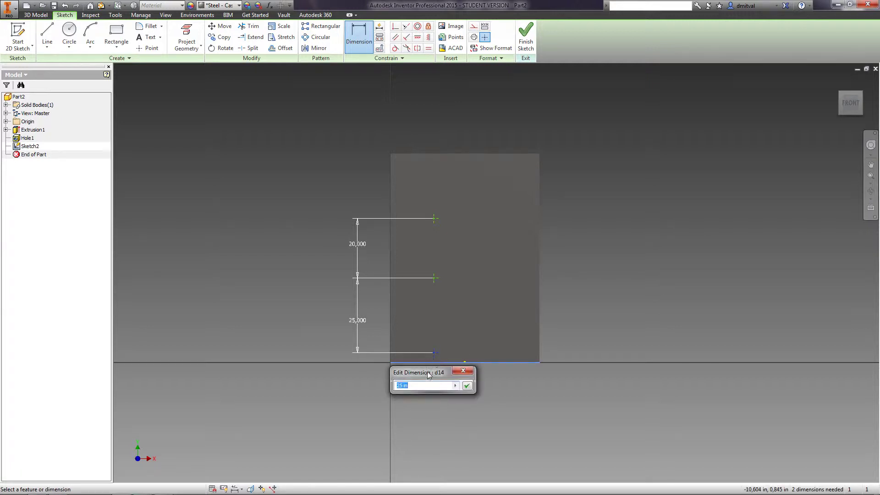
key(Escape)
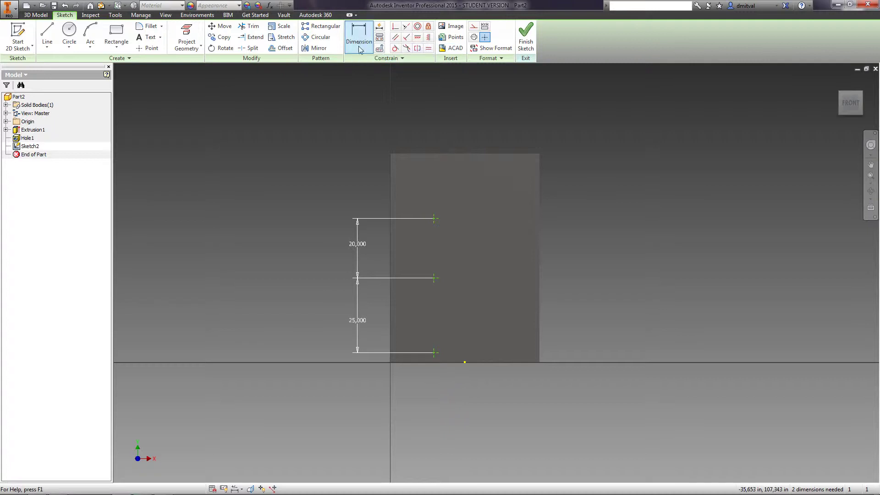
Dimension the lower point 10 in above the block's bottom edge and finish the sketch.
click(433, 365)
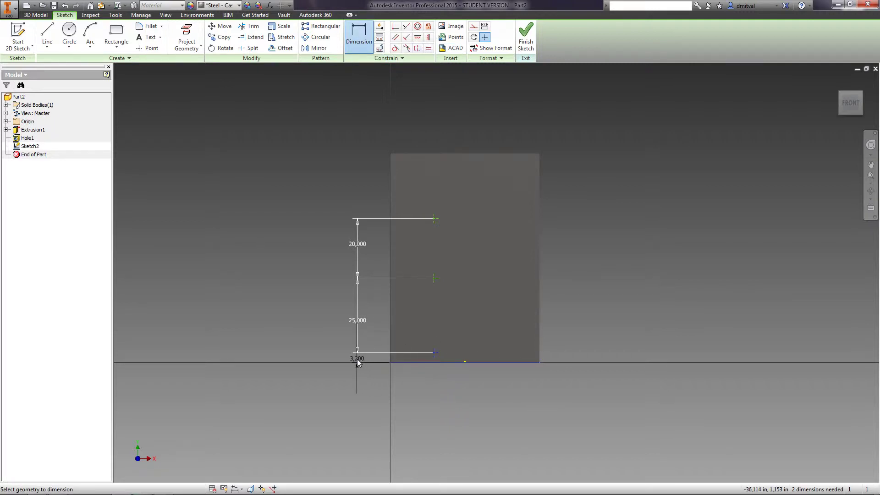
click(357, 361)
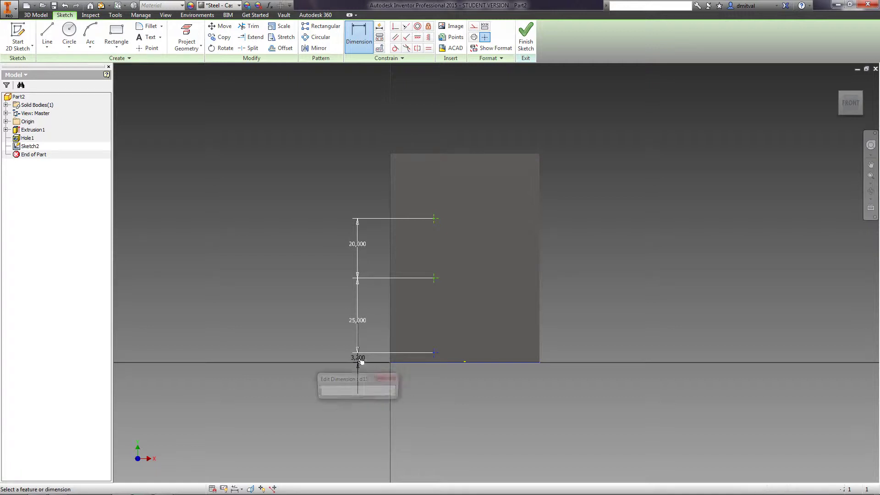
text(10)
key(Return)
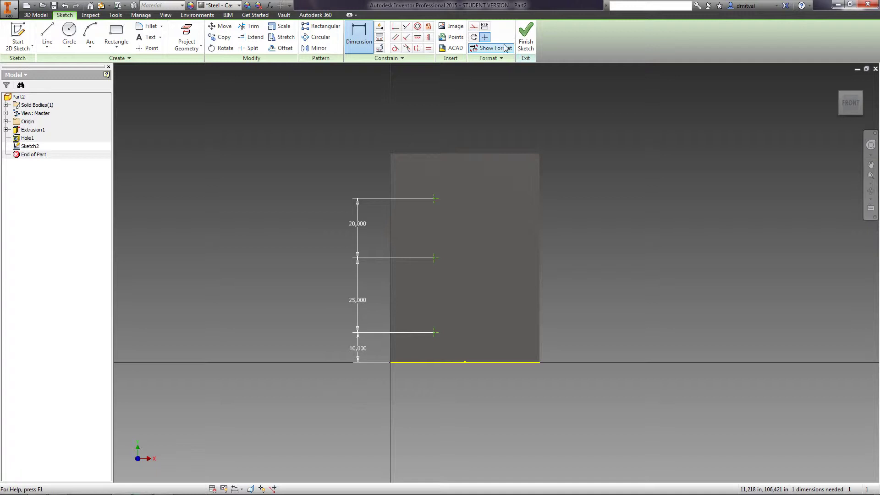
click(526, 42)
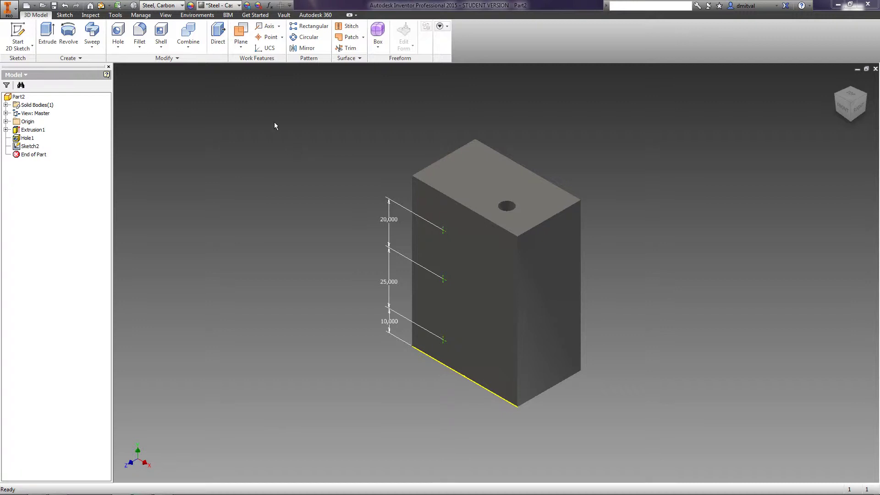
Start a From Sketch hole on the three sketch points, deselecting and reselecting the upper and lower centers.
click(117, 36)
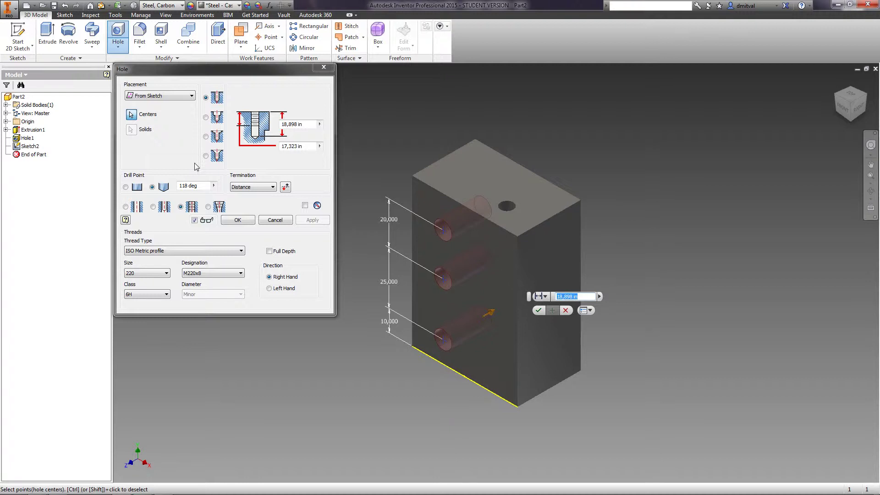
key(shift)
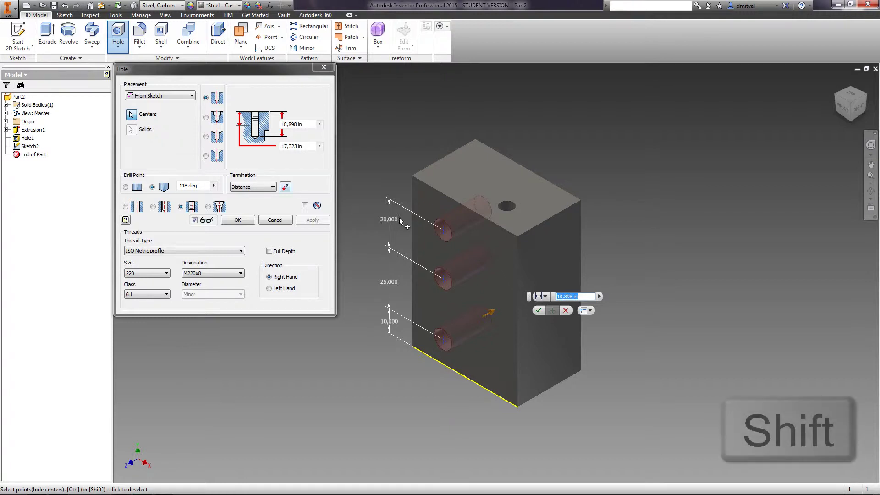
shift+click(443, 233)
shift+click(443, 233)
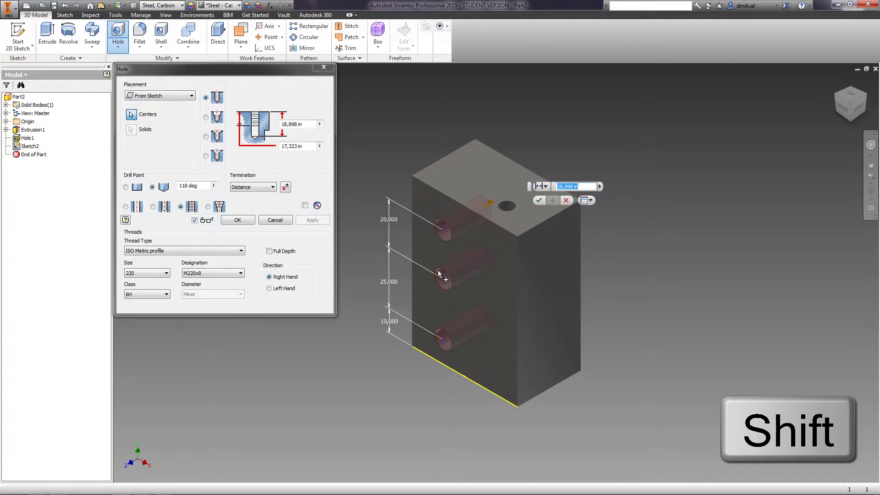
shift+click(444, 343)
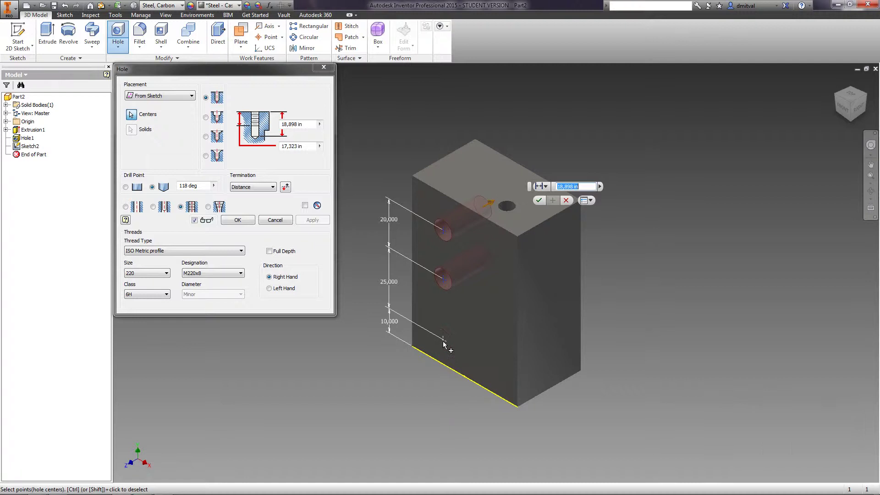
click(443, 343)
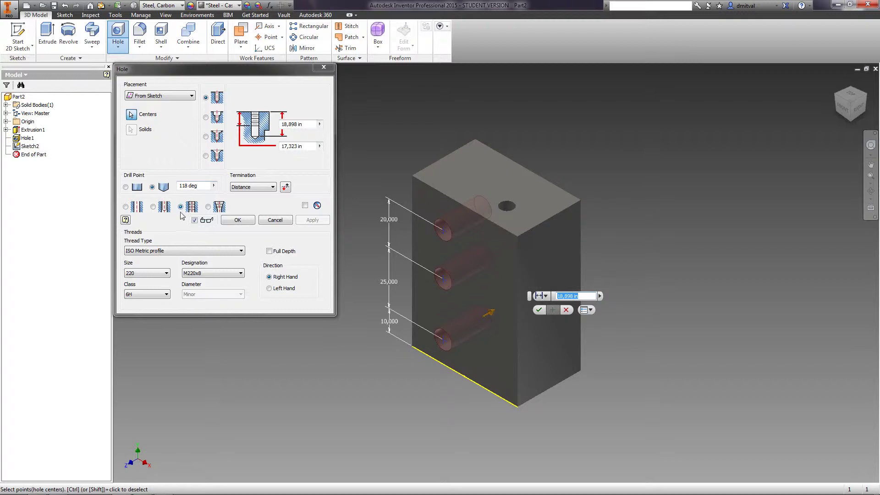
Set the three sketch-based holes to be tapped holes with a countersink.
click(126, 207)
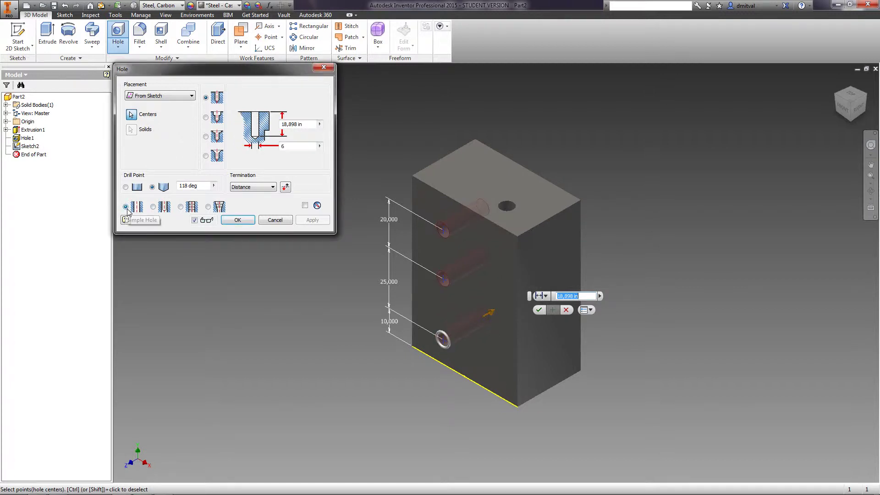
click(181, 207)
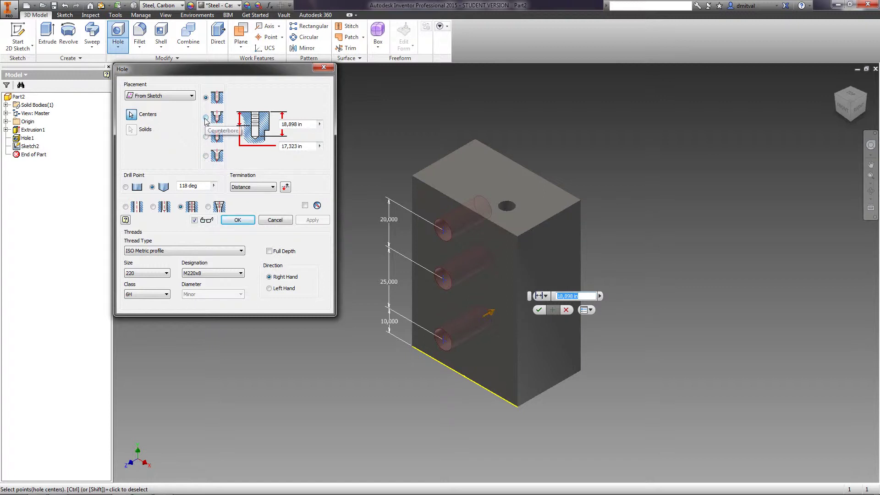
click(206, 156)
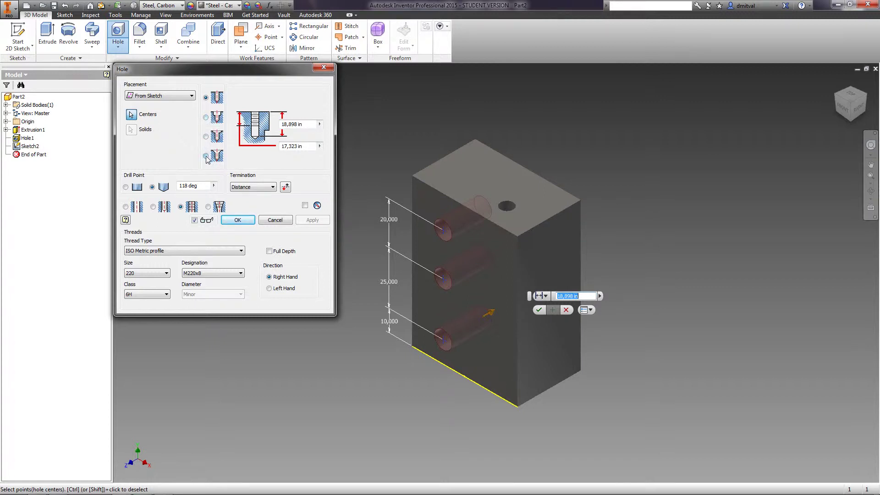
Set the holes' thread to ISO Metric profile, size 200, designation M200x8.
click(169, 250)
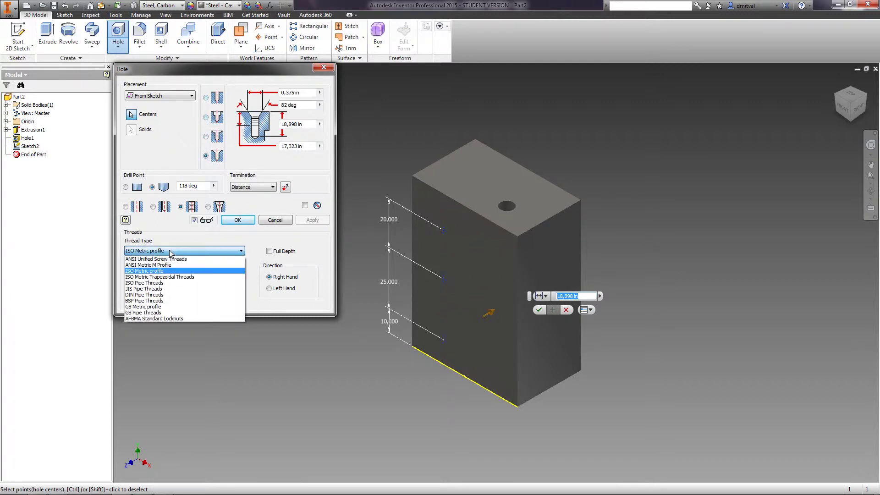
click(161, 273)
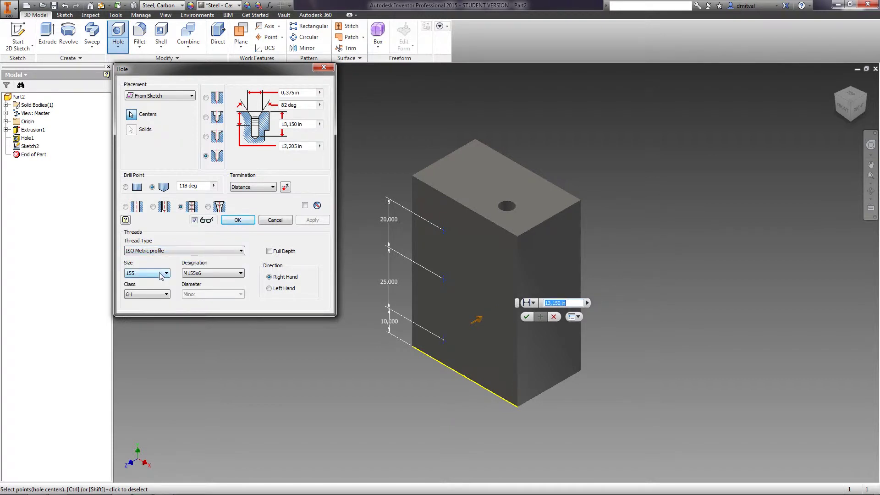
click(164, 273)
click(140, 338)
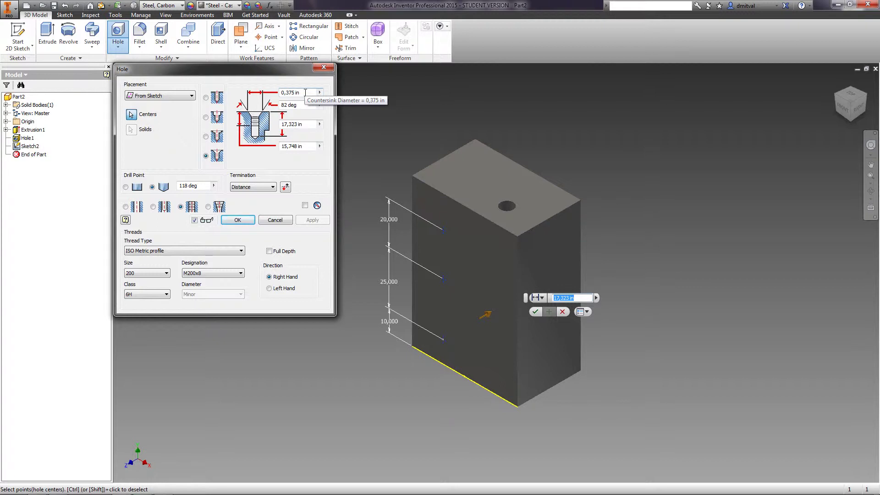
Keep the holes' termination as Distance and set the countersink diameter to 8 in.
click(252, 188)
click(251, 196)
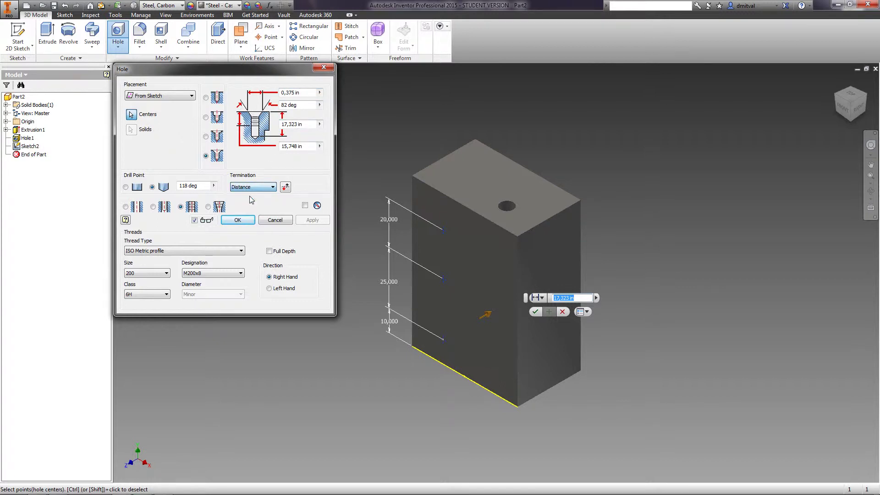
click(285, 94)
text(8)
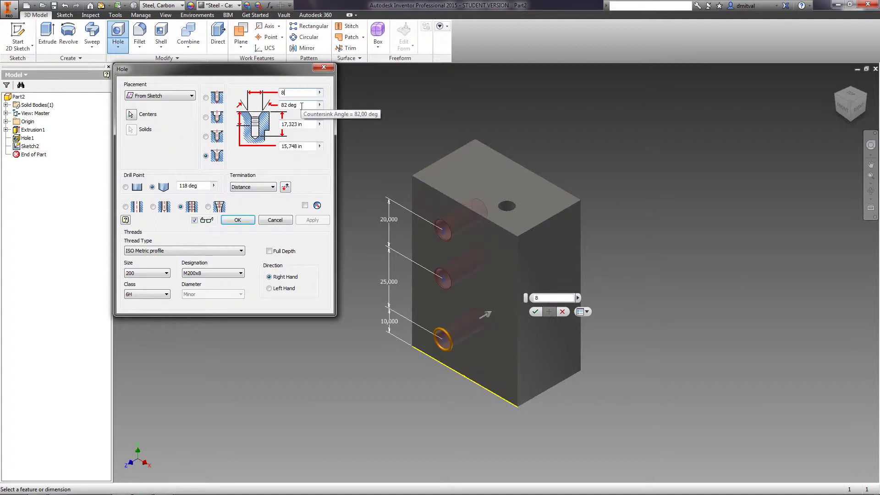
Set the hole depth to 25 in and the thread depth to 20 in, and create the three front-face holes.
click(293, 125)
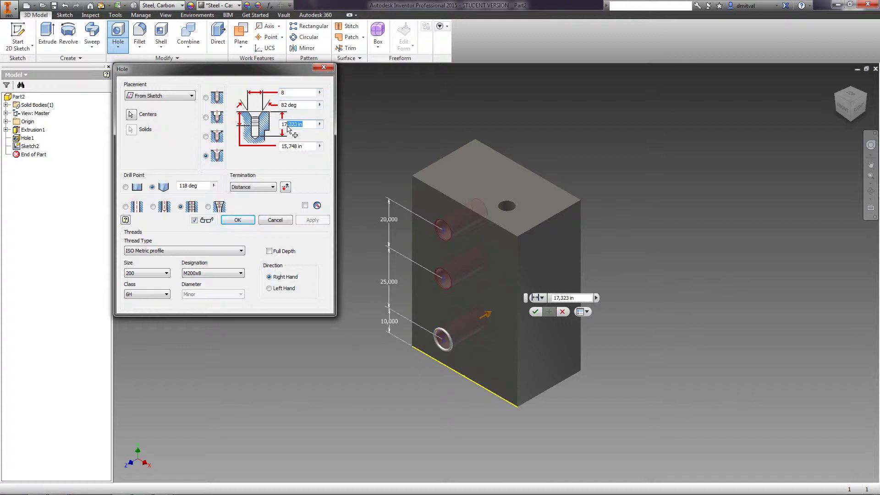
text(25)
key(Tab)
text(20)
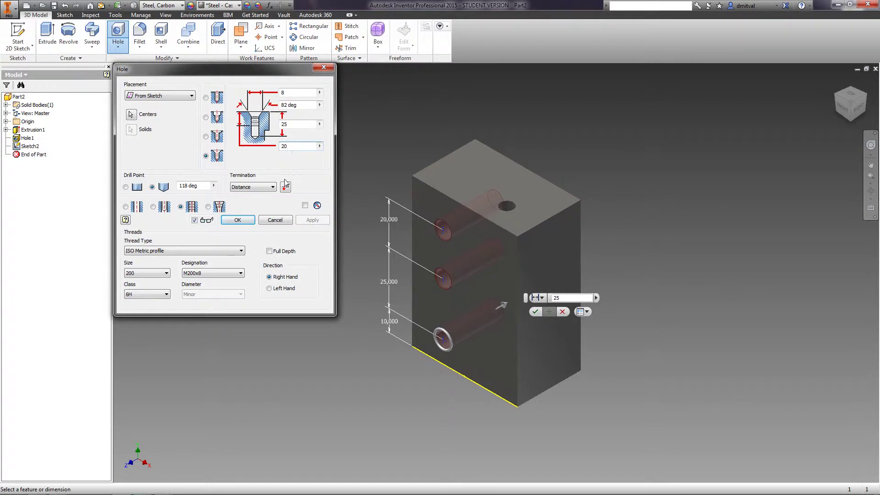
click(251, 188)
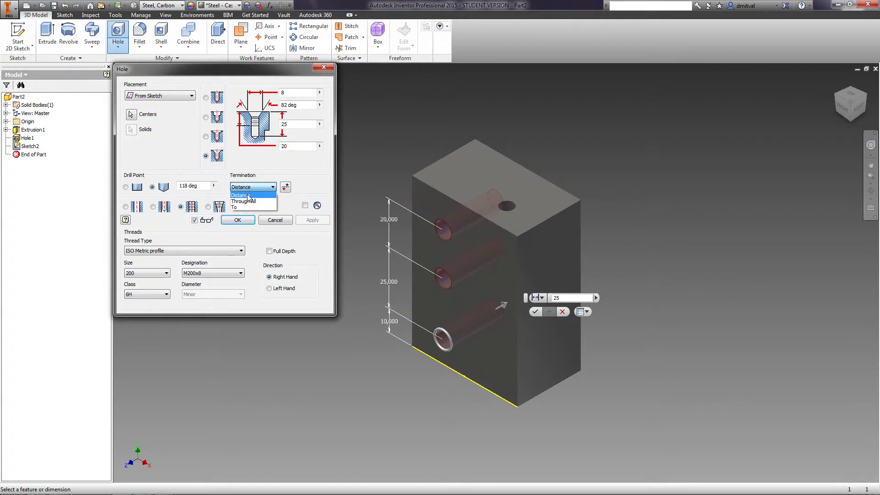
click(249, 195)
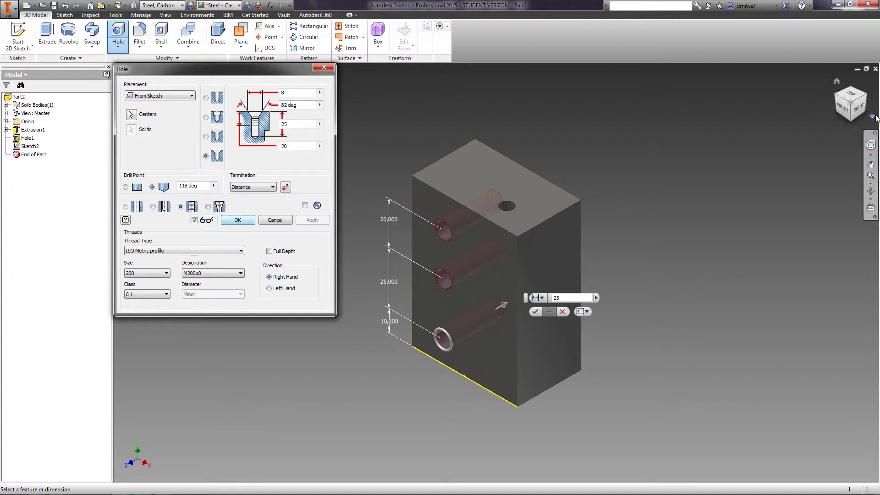
click(870, 192)
drag(476, 260, 396, 223)
click(237, 221)
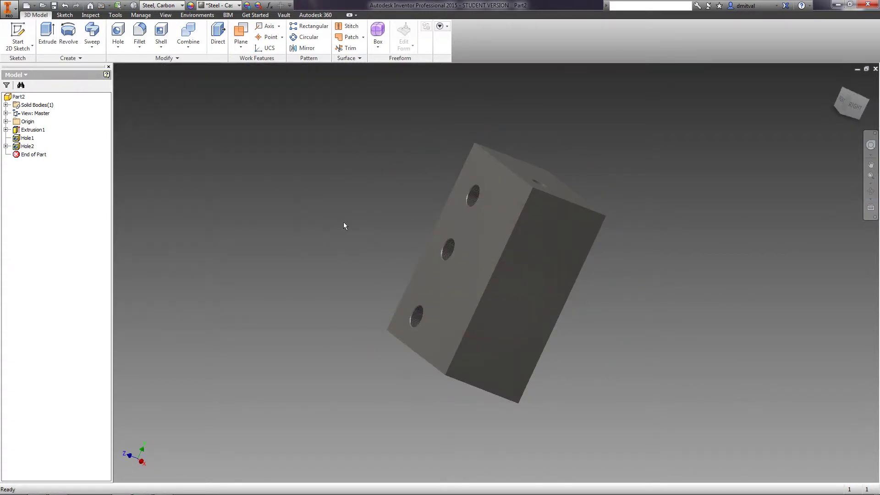
Chamfer the rim edge of the hole on the block's top face with a distance of 1 in.
click(871, 192)
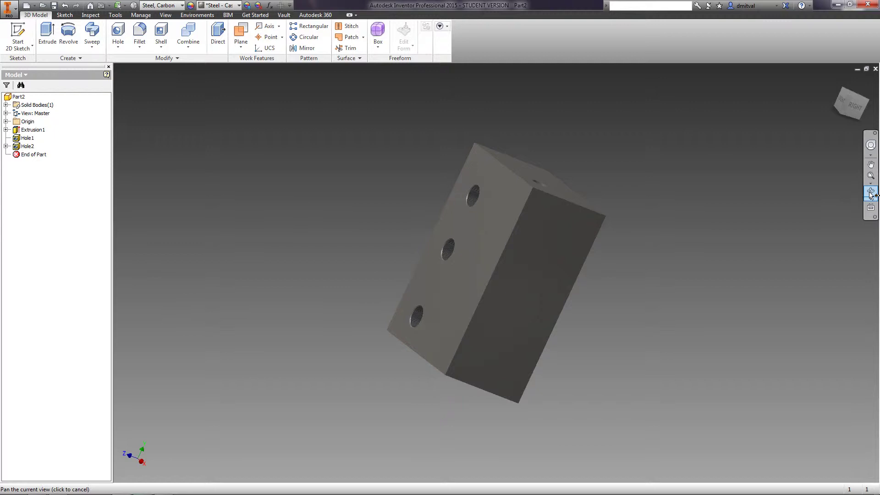
drag(442, 261, 571, 261)
key(Escape)
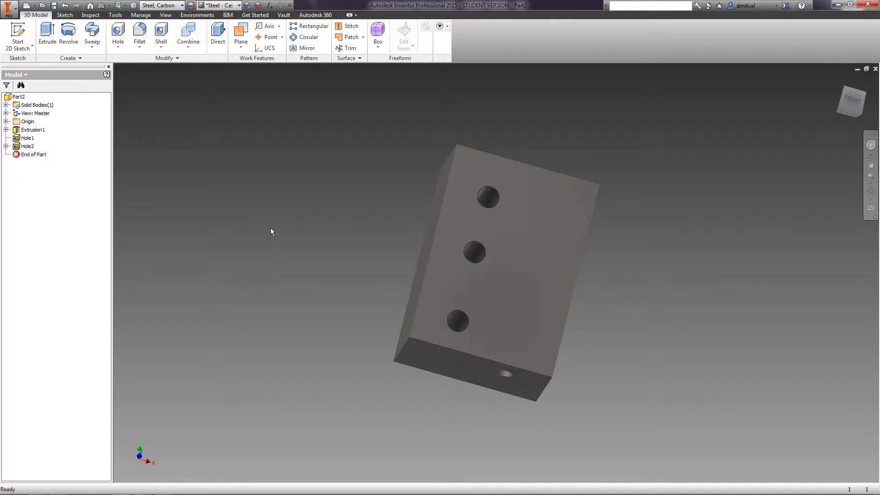
click(856, 102)
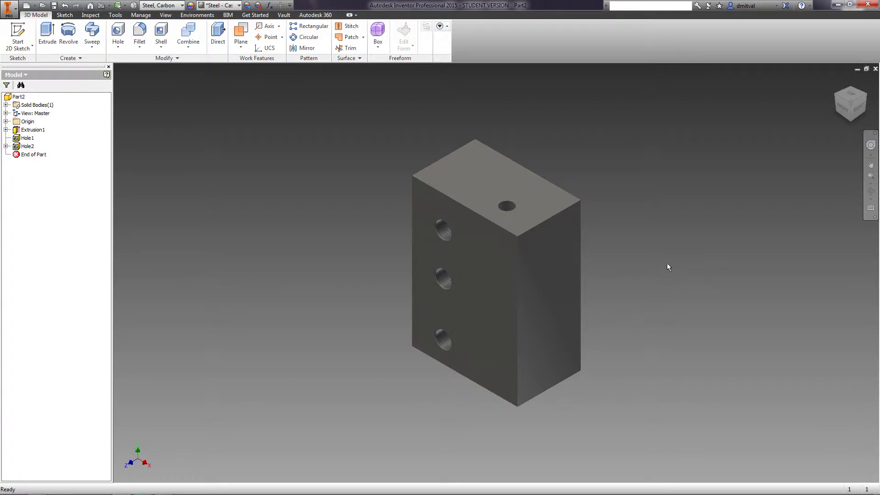
click(140, 47)
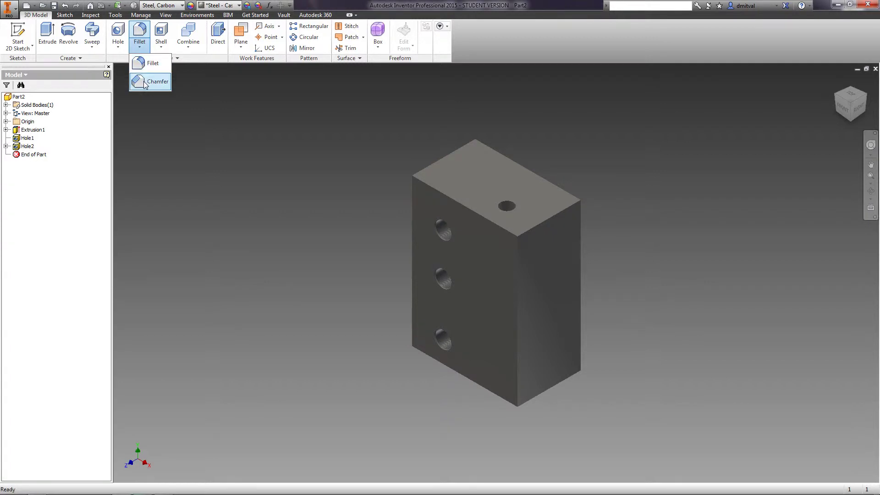
click(144, 82)
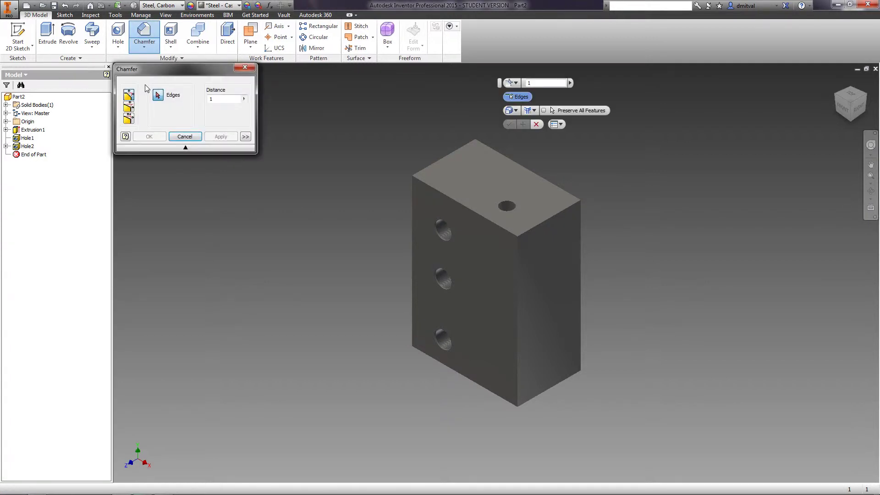
click(504, 208)
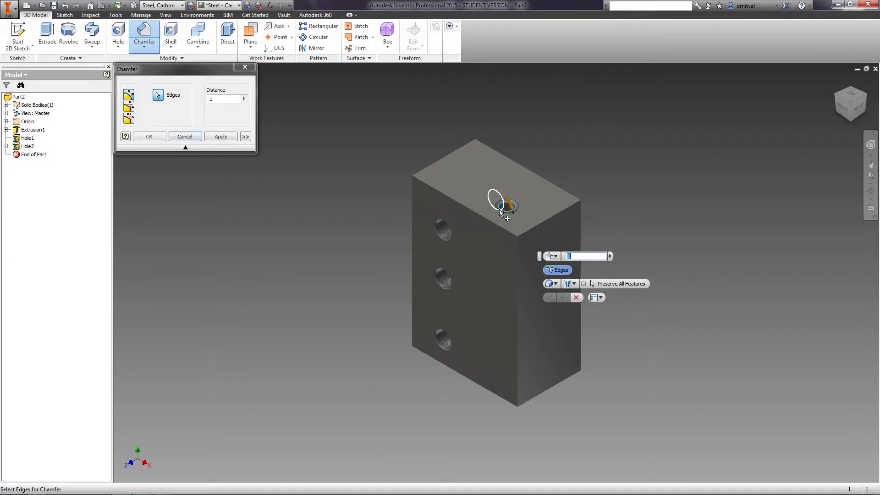
click(219, 102)
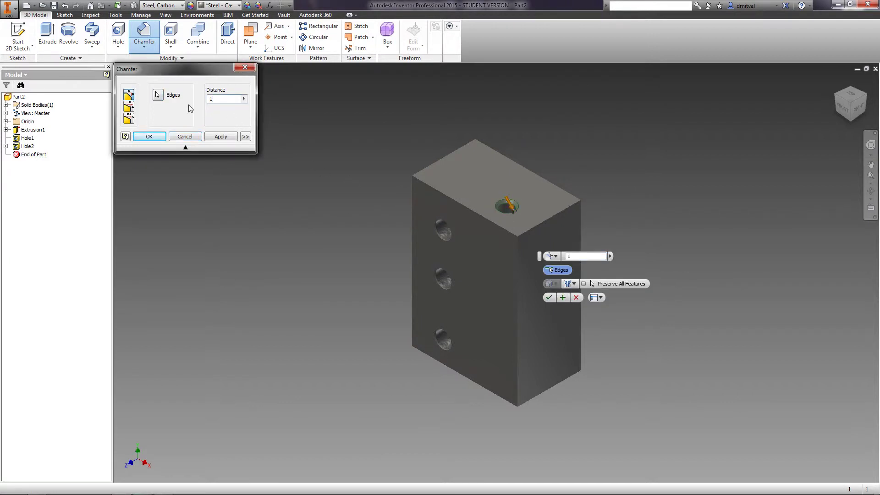
click(219, 137)
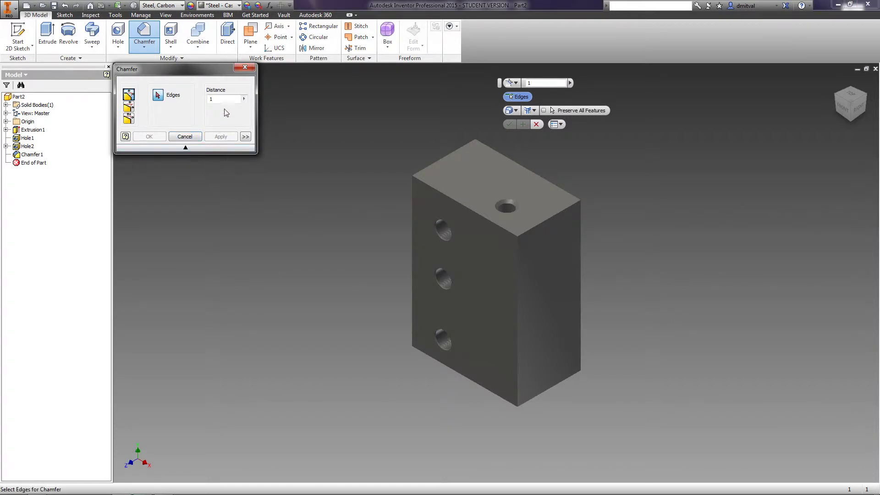
click(244, 67)
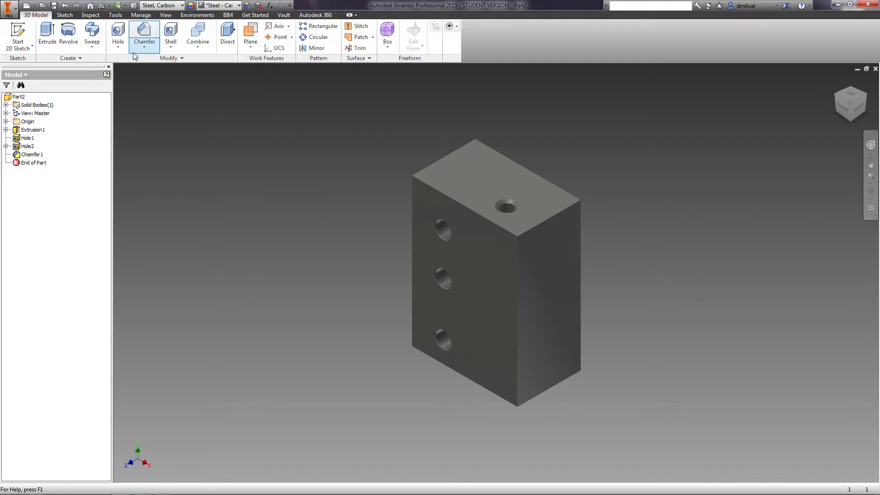
Start a full-length thread on the inner cylindrical face of the chamfered top hole.
click(118, 46)
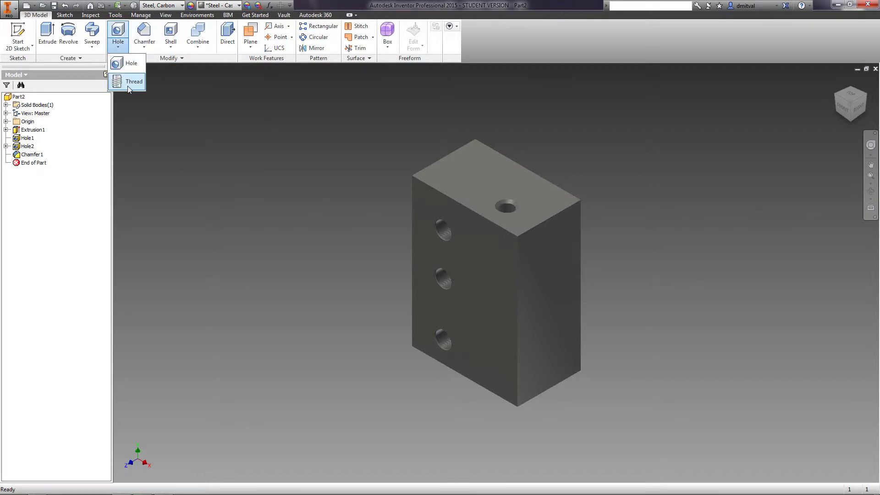
click(128, 88)
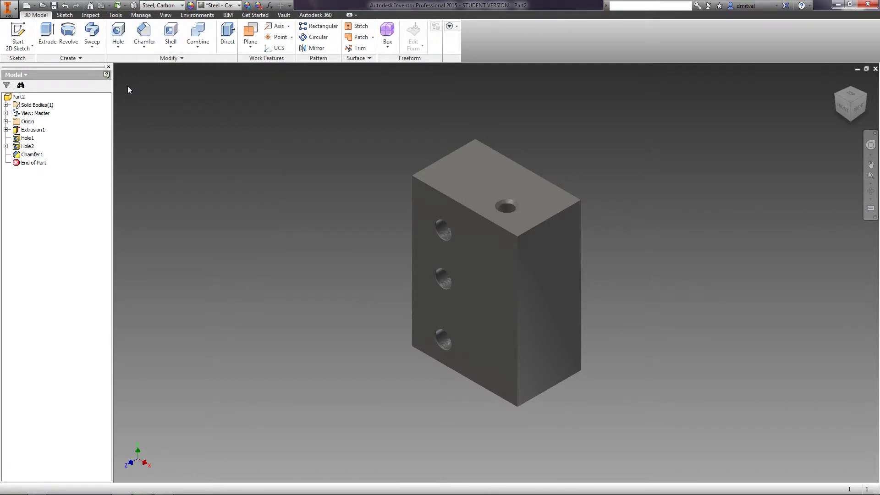
scroll(548, 211, up, 5)
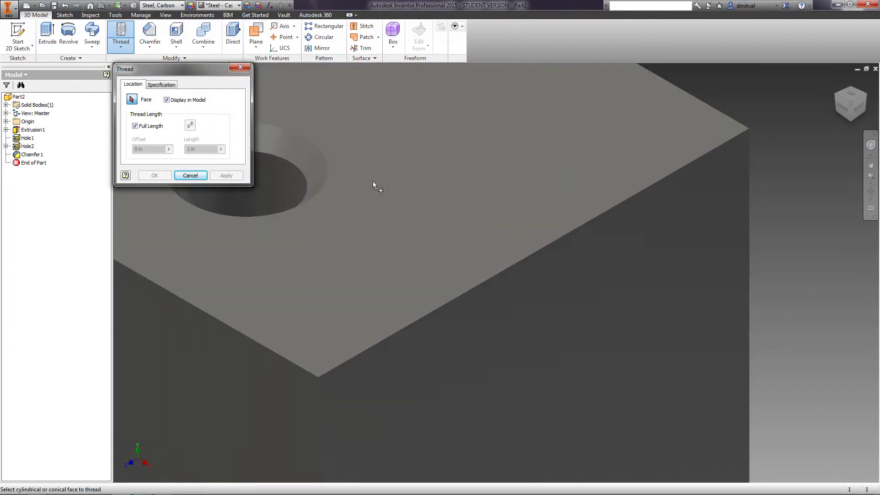
scroll(372, 180, down, 3)
middle_drag(318, 167, 466, 237)
scroll(466, 237, up, 5)
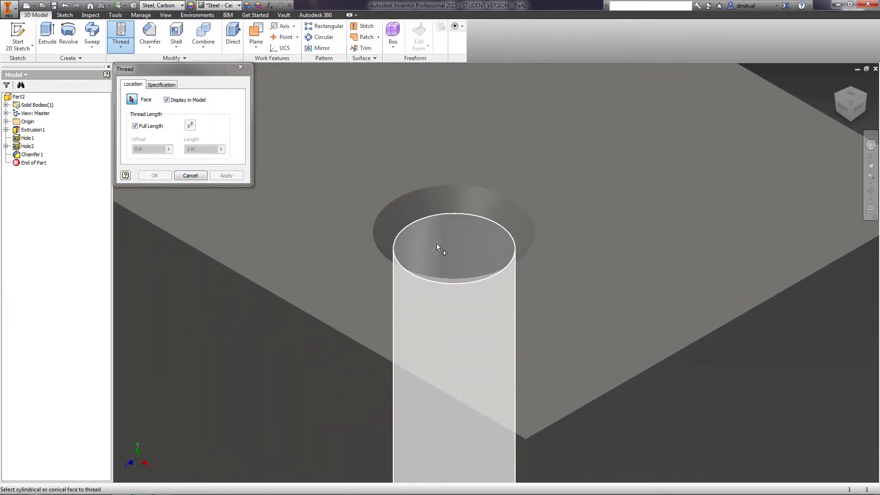
click(446, 223)
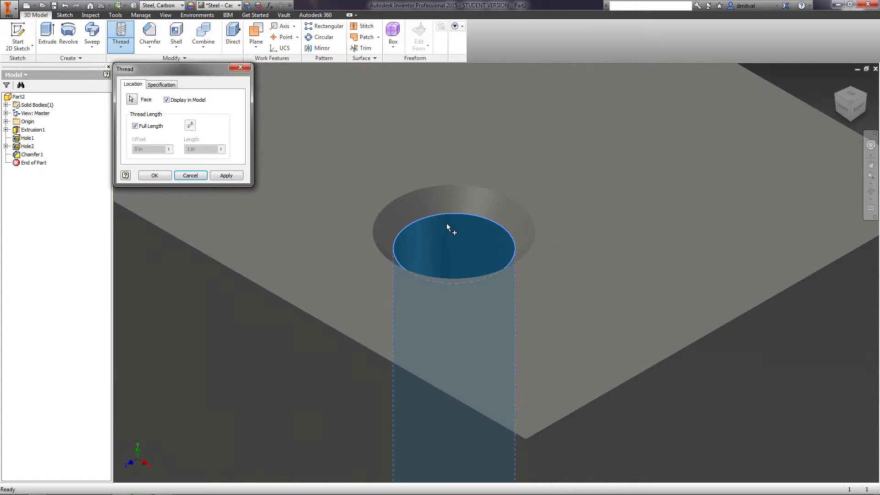
Set the top hole's thread to ISO Metric profile, size 200, designation M200x8.
click(162, 84)
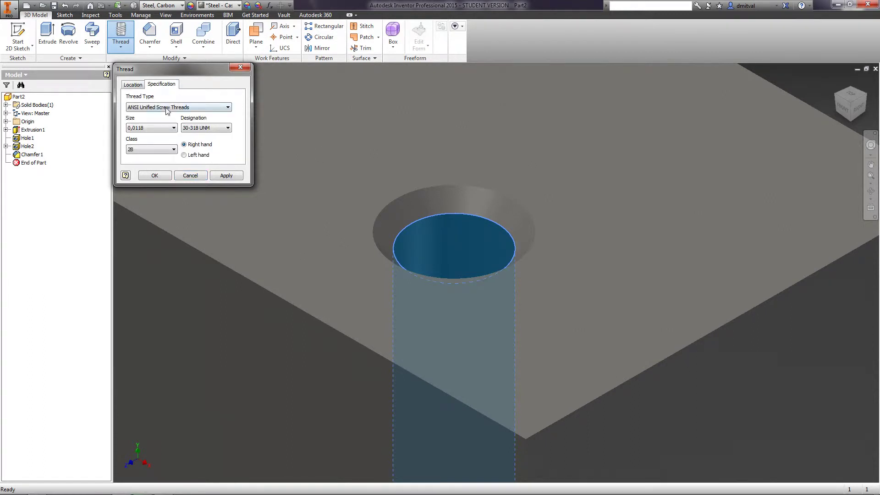
click(168, 108)
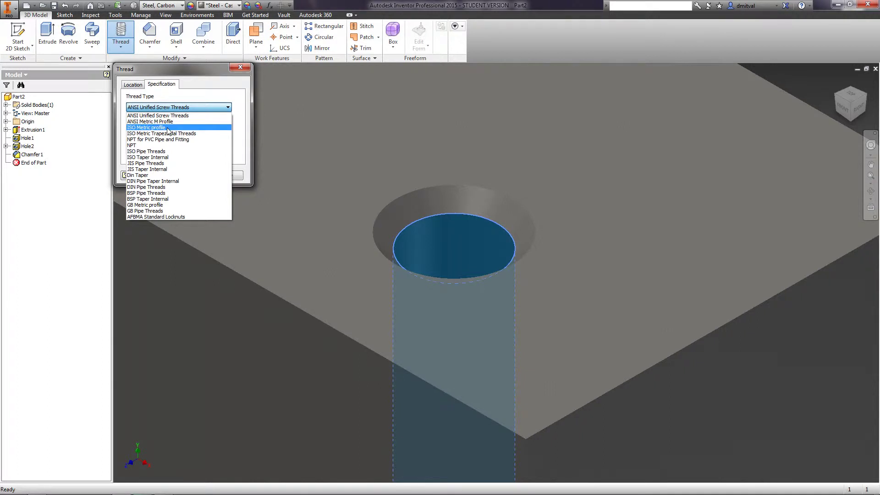
click(167, 128)
click(169, 129)
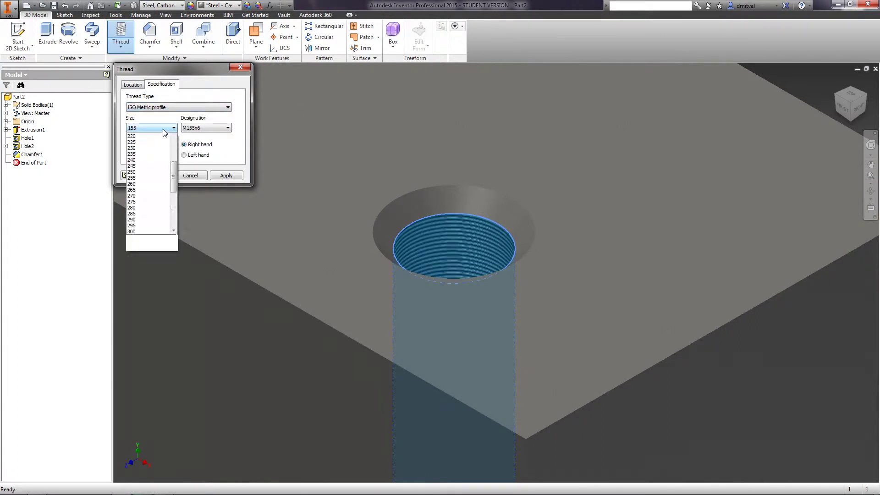
click(143, 190)
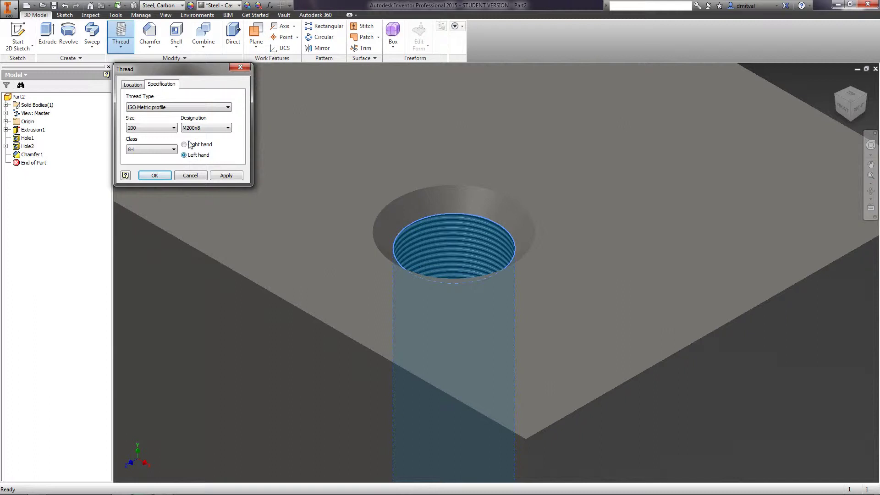
Create the top hole's thread, returning once to its definition and accepting the thread with the chosen size.
click(151, 175)
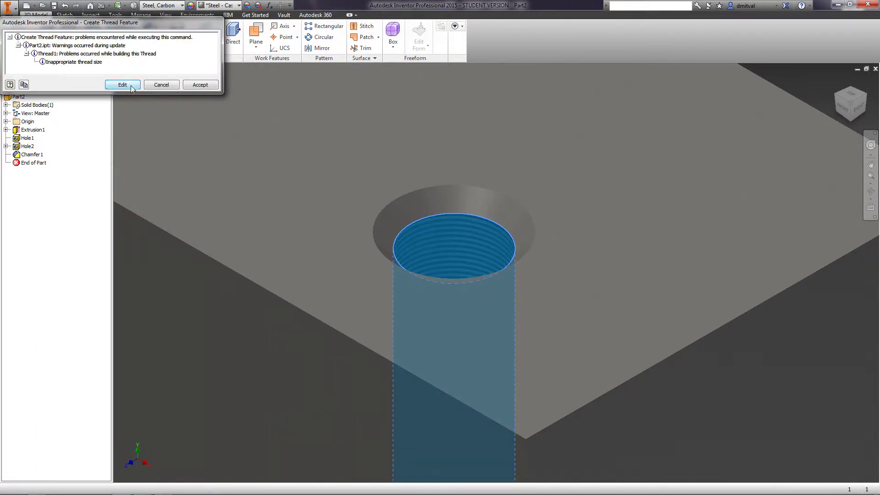
click(123, 84)
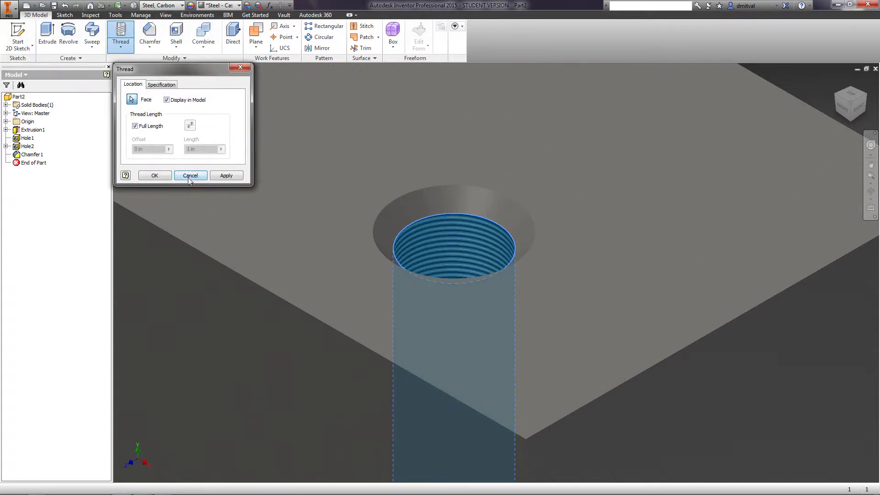
click(151, 176)
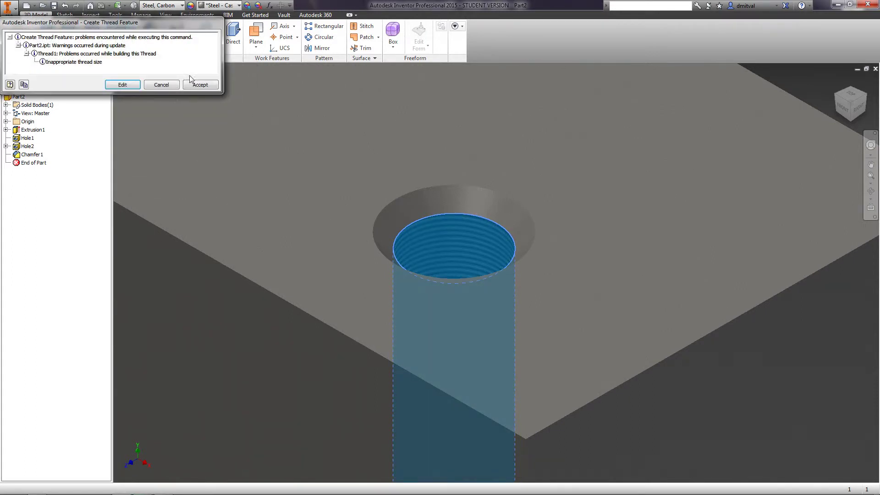
click(192, 84)
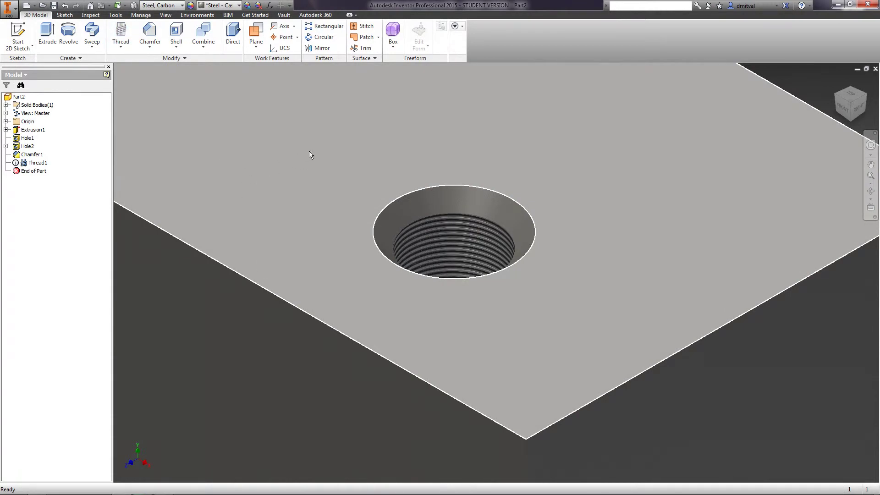
Examine the chamfered, threaded hole on the block's top face and the threaded holes on its front face.
scroll(309, 152, down, 5)
middle_drag(310, 152, 477, 206)
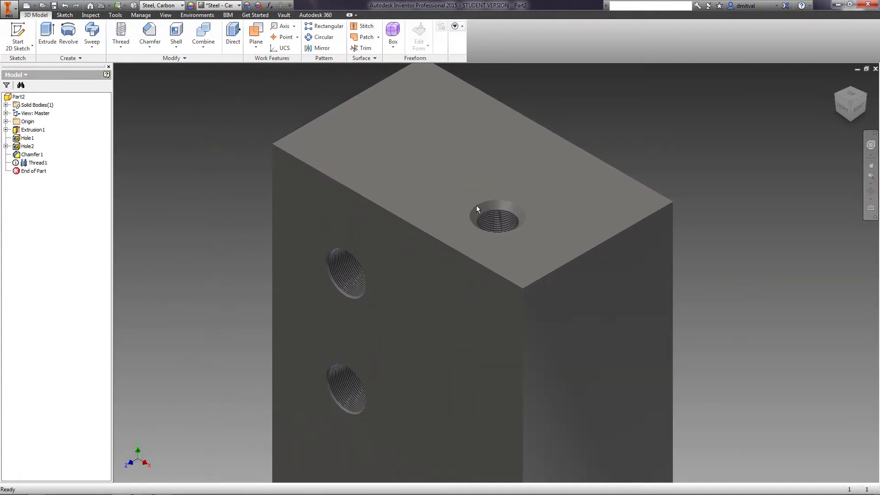
scroll(477, 205, up, 8)
scroll(583, 241, down, 5)
scroll(570, 245, up, 2)
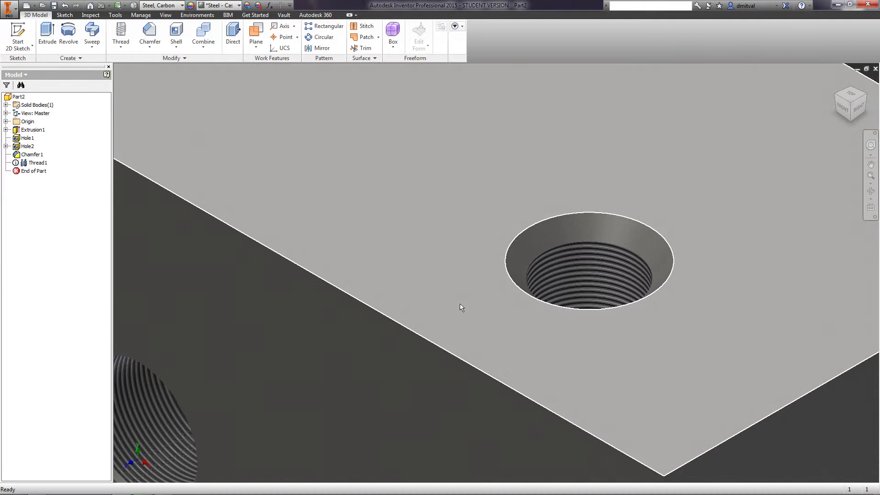
scroll(458, 305, down, 3)
scroll(409, 224, up, 2)
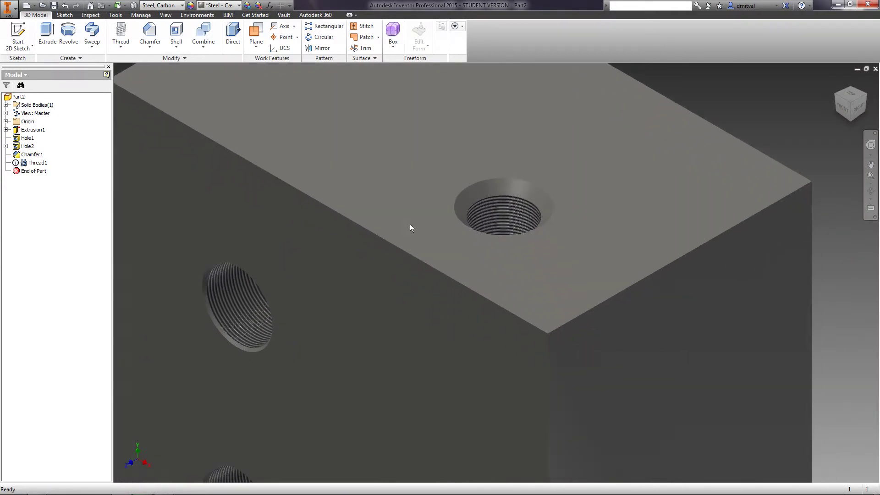
scroll(410, 228, down, 3)
scroll(410, 227, up, 2)
middle_drag(410, 228, 422, 259)
Start a constant-radius fillet on the four outer edges of the block's top face, pulling the radius to 1.8125 in.
click(150, 46)
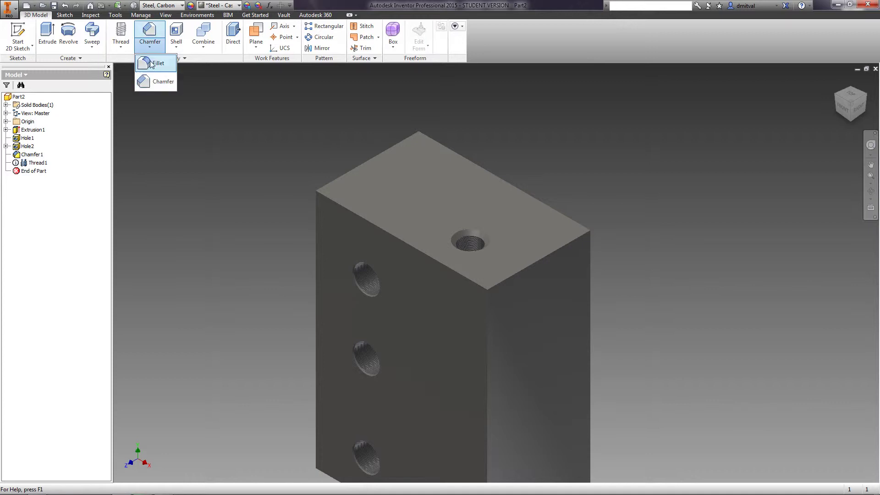
click(152, 64)
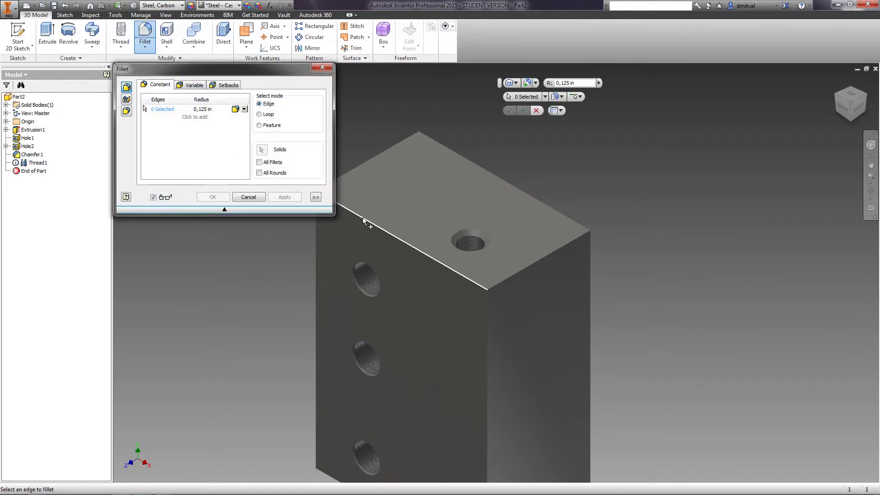
click(356, 166)
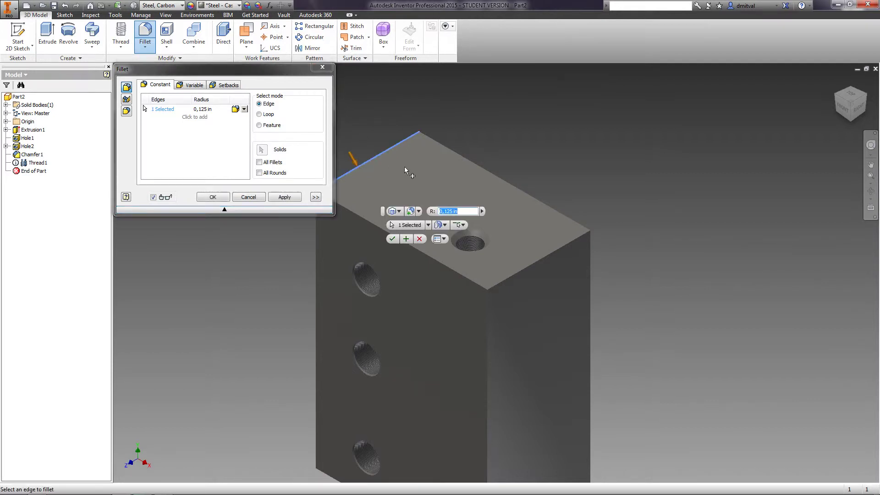
click(468, 163)
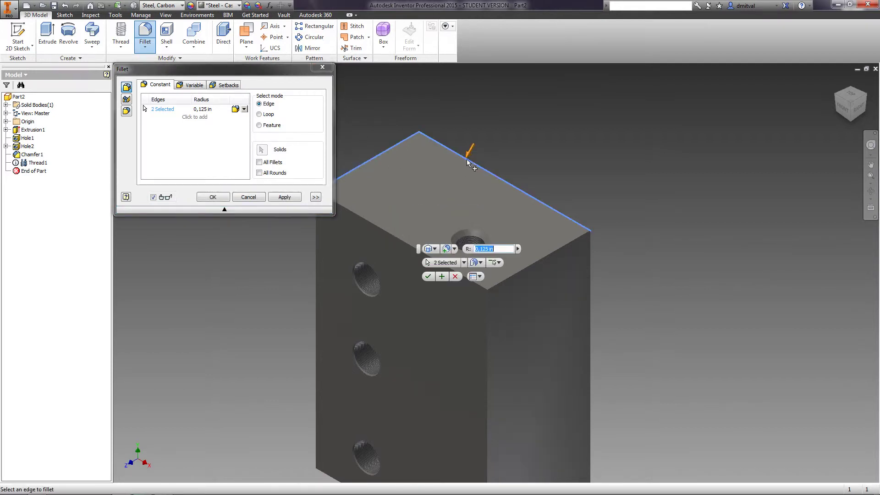
click(547, 255)
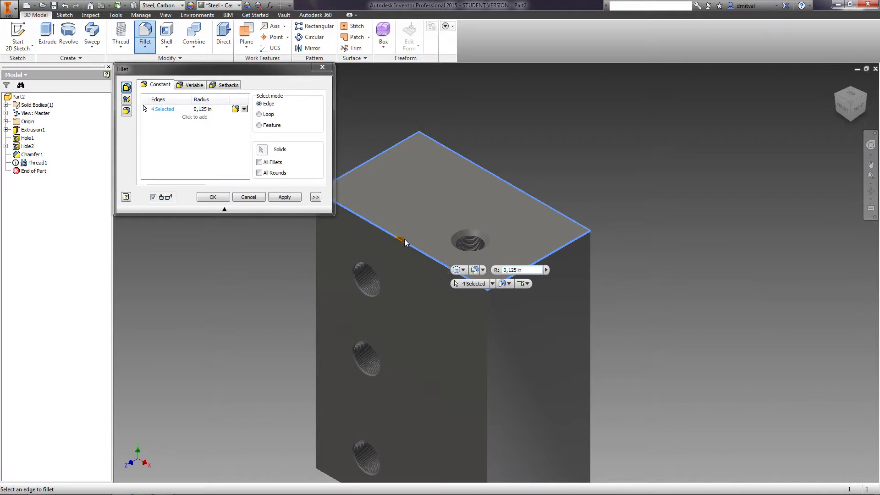
drag(405, 241, 402, 241)
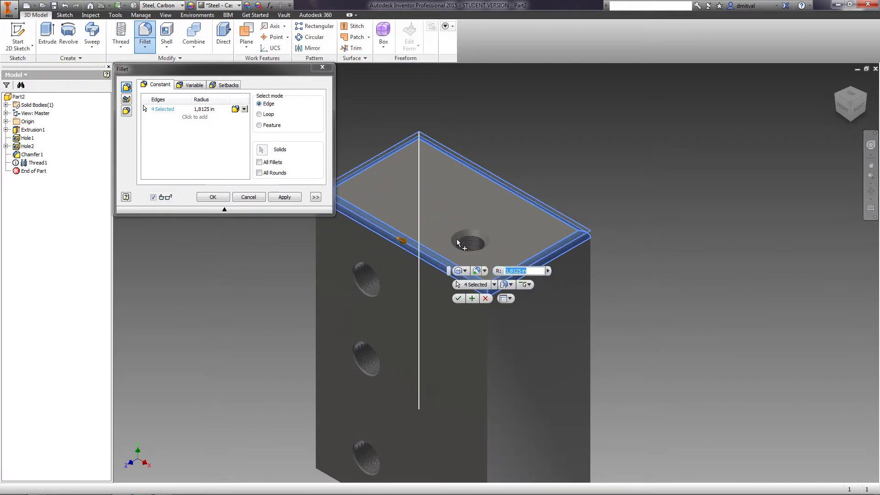
Set the fillet radius of the top face's outer edges to 4 in and create the fillet.
click(857, 111)
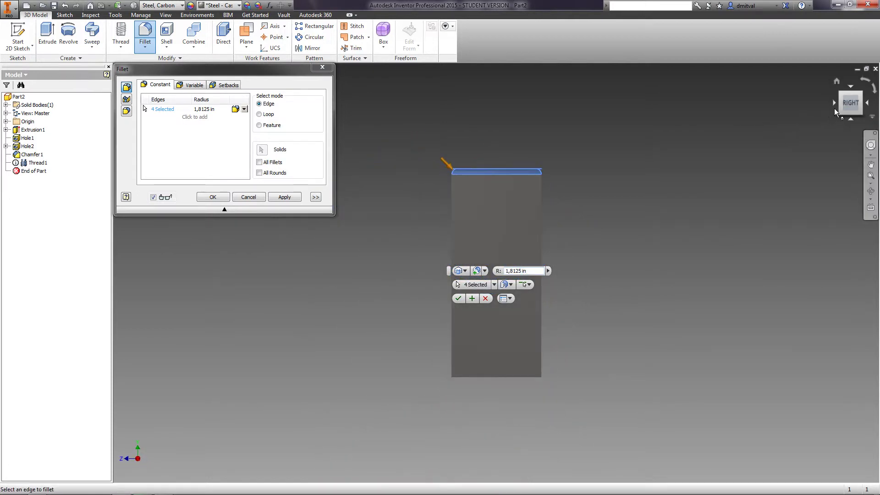
click(834, 105)
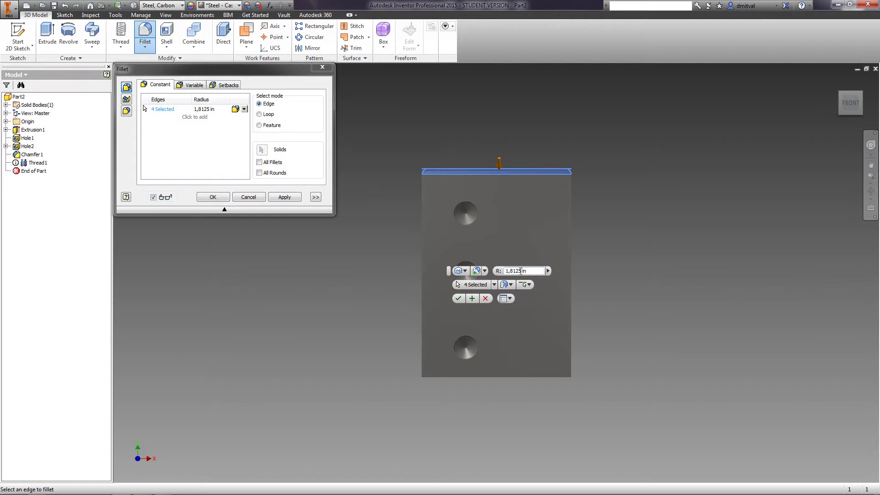
click(512, 271)
text(4)
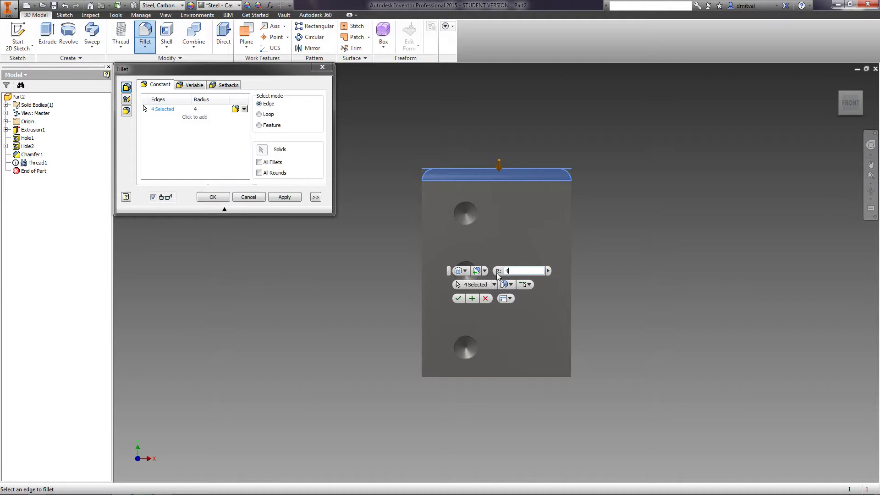
click(458, 298)
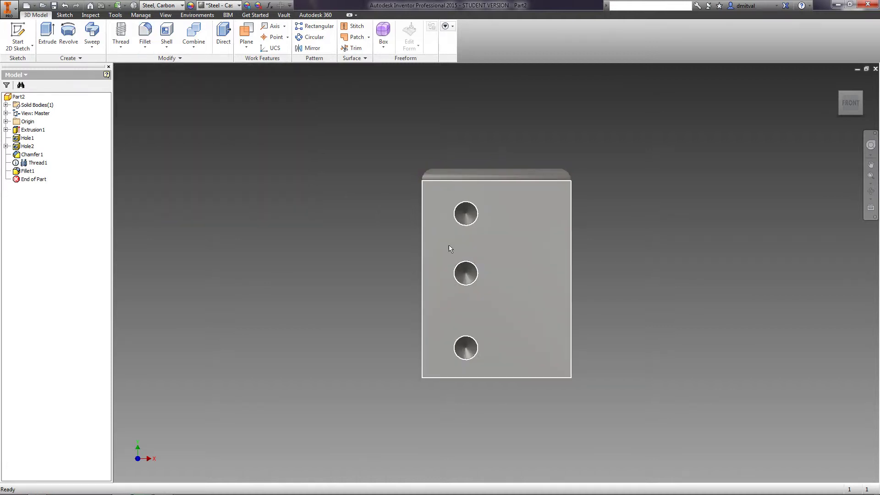
click(870, 191)
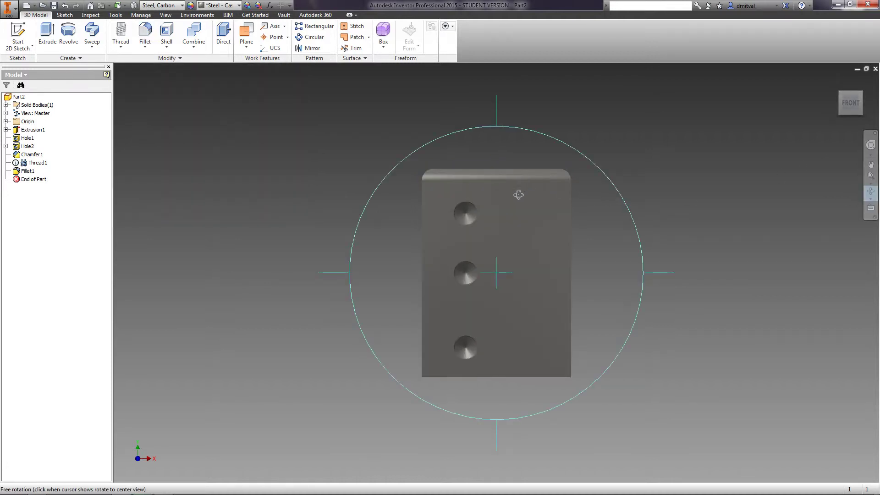
drag(518, 192, 520, 227)
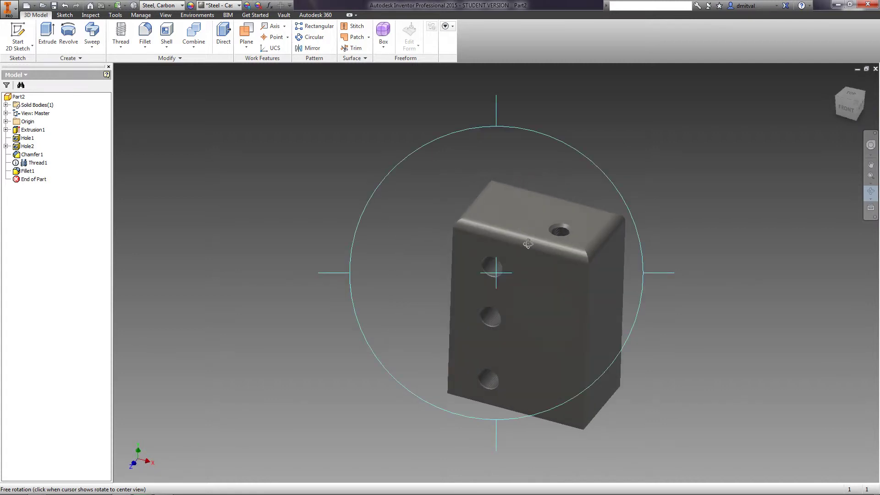
scroll(527, 244, down, 4)
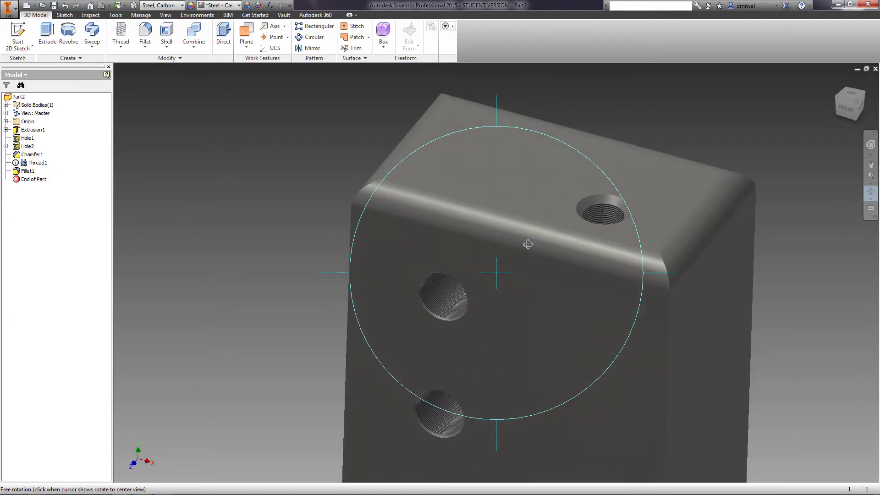
click(854, 105)
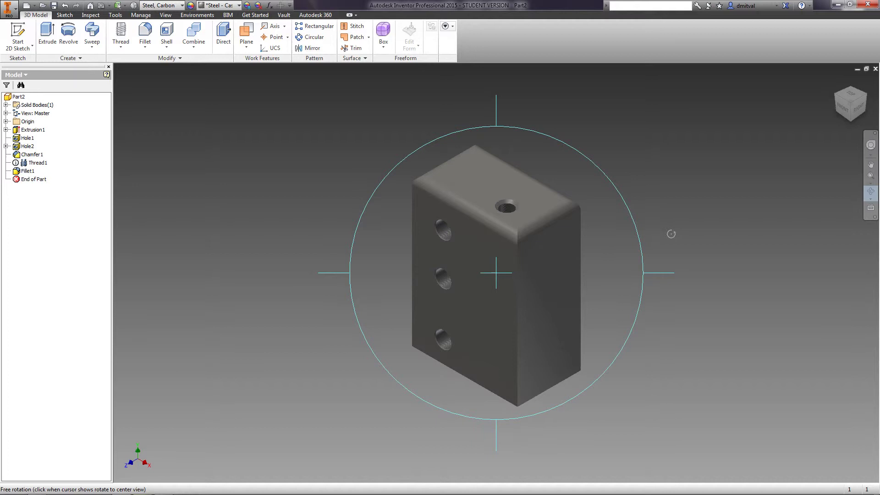
key(Escape)
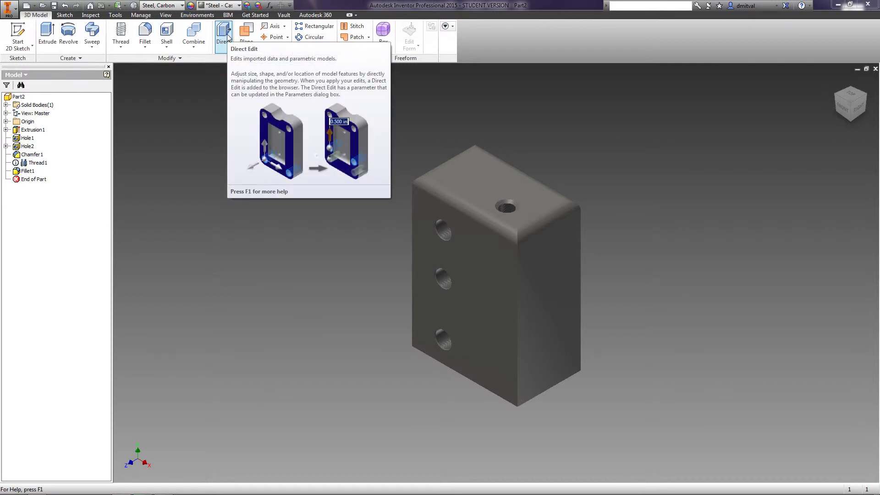
Start a Direct Edit move on the block's back face and pull it outward about 13.188 in.
click(225, 33)
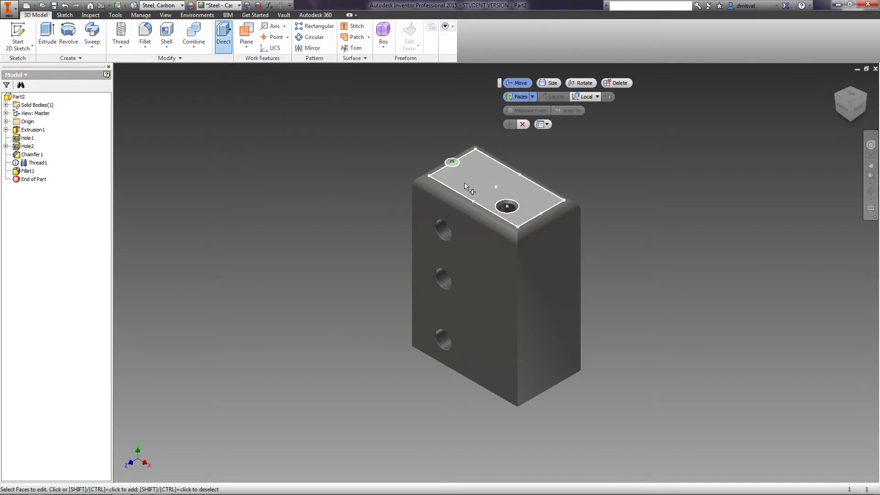
click(870, 191)
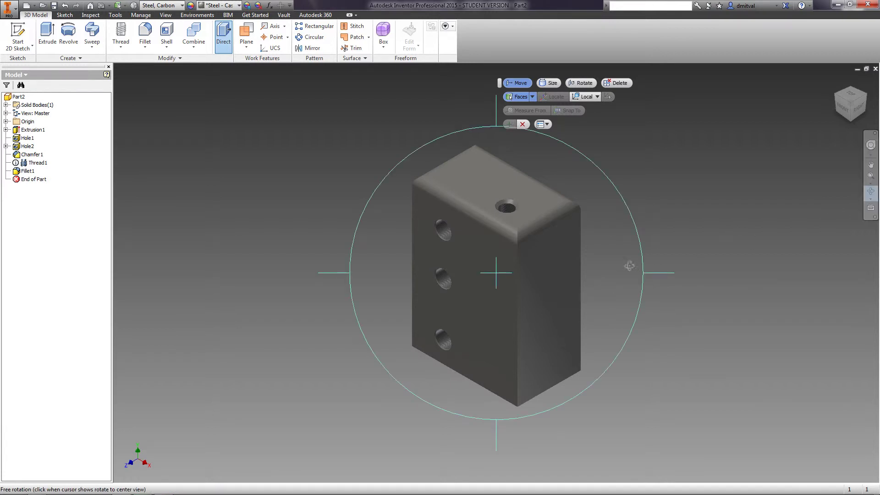
drag(539, 277, 433, 261)
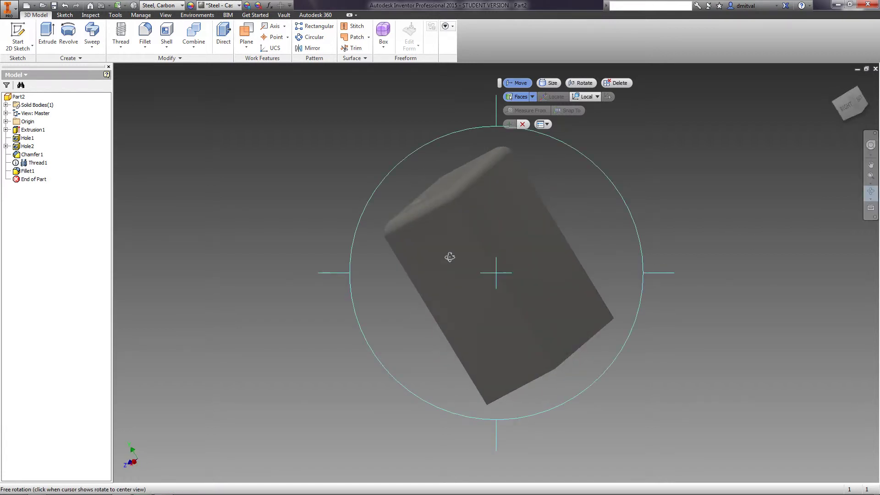
key(Escape)
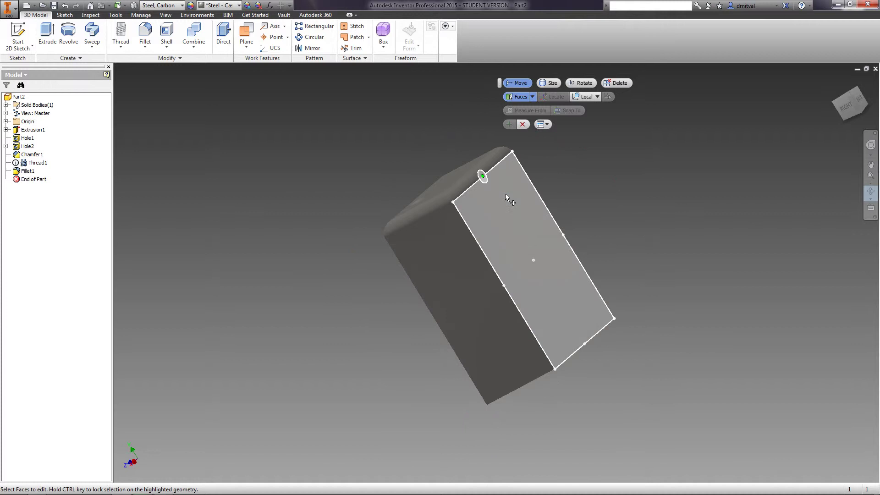
click(512, 234)
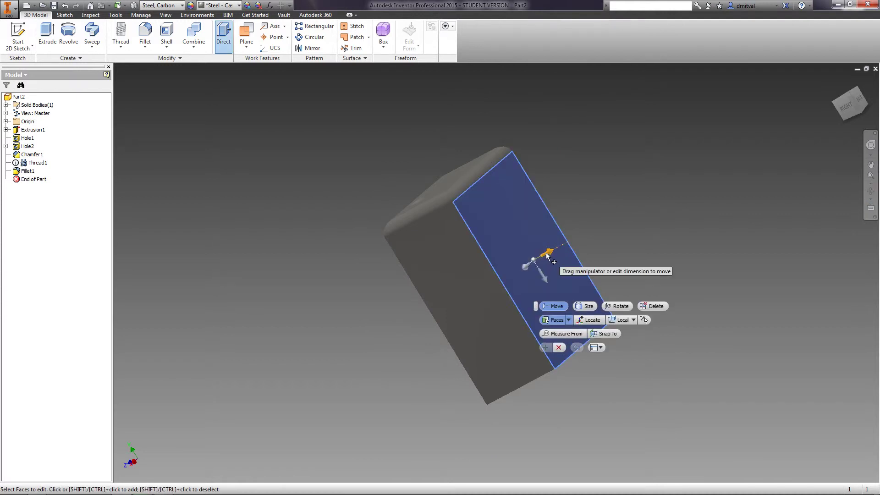
drag(547, 254, 589, 244)
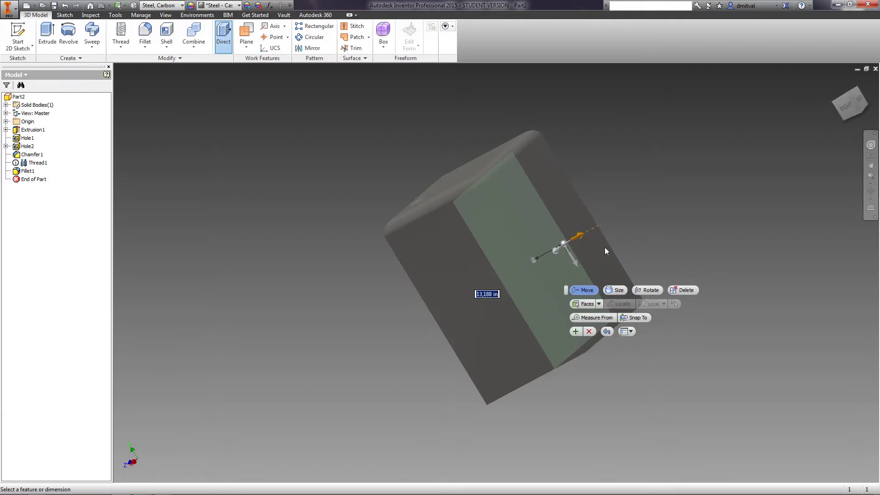
Set the back face's outward move distance to 10 in, apply it and finish the direct edit.
click(849, 92)
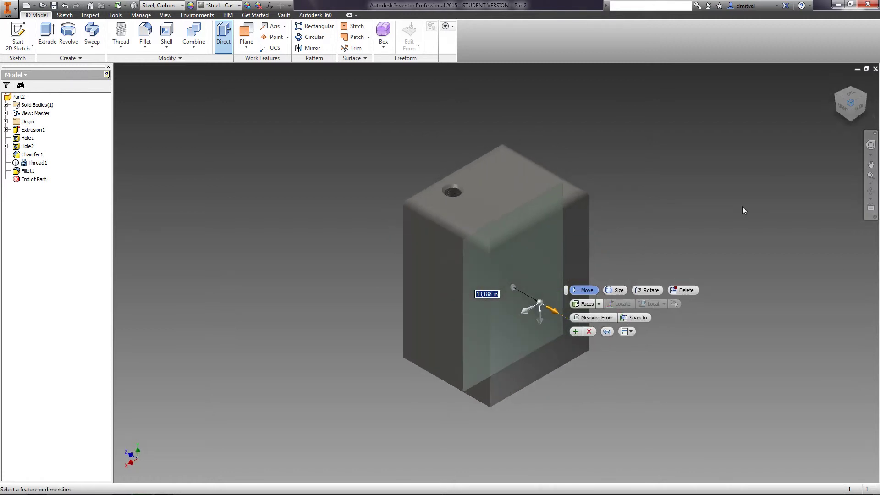
mouse_move(551, 309)
mouse_down()
mouse_move(566, 316)
mouse_move(553, 306)
mouse_move(549, 315)
mouse_up()
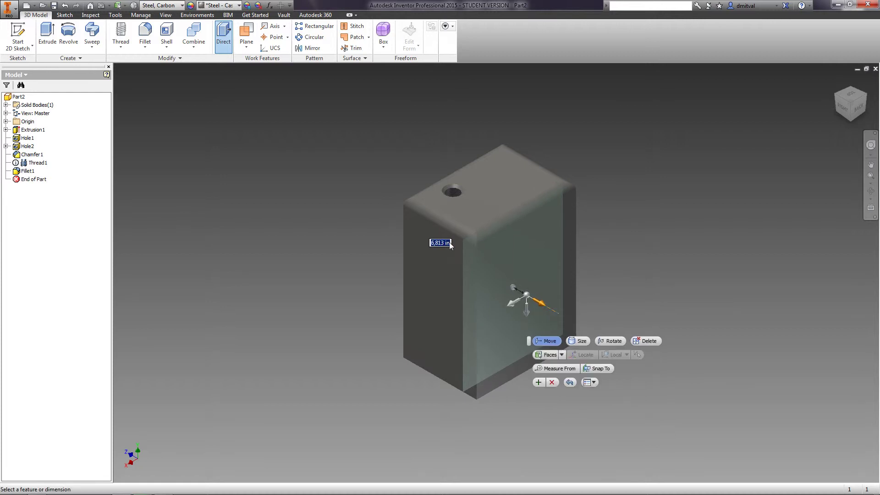
text(10)
key(Return)
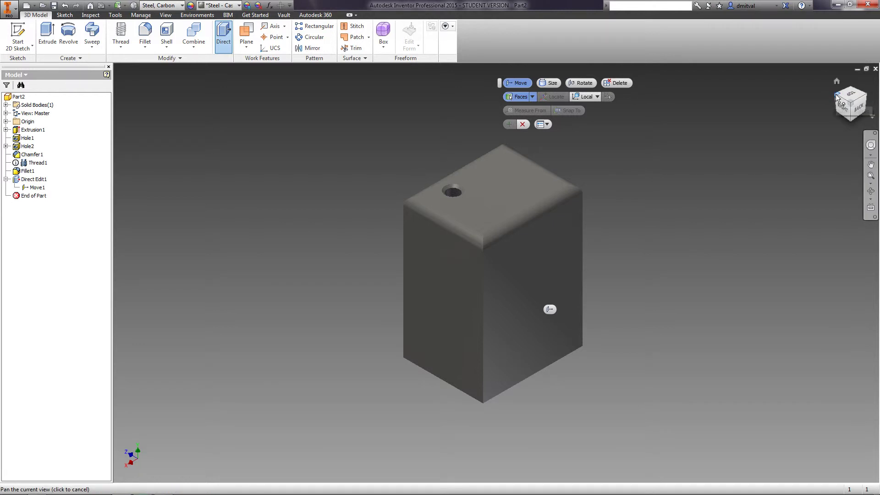
key(alt+i)
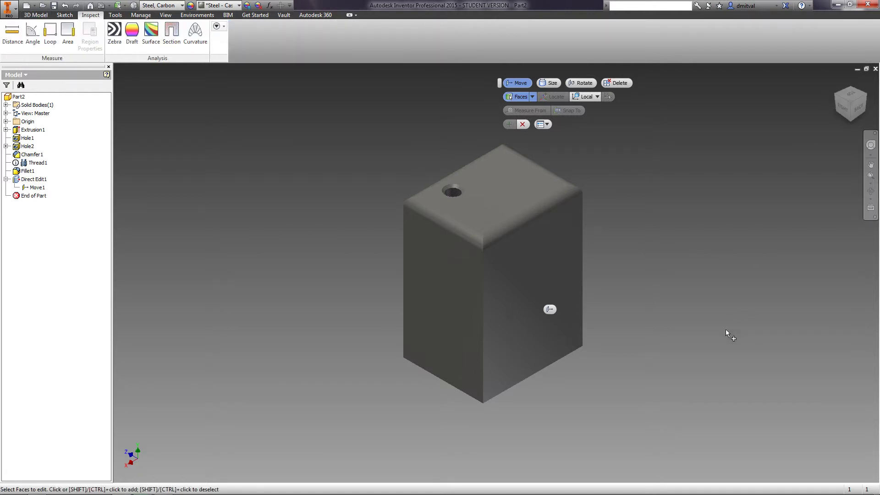
key(Escape)
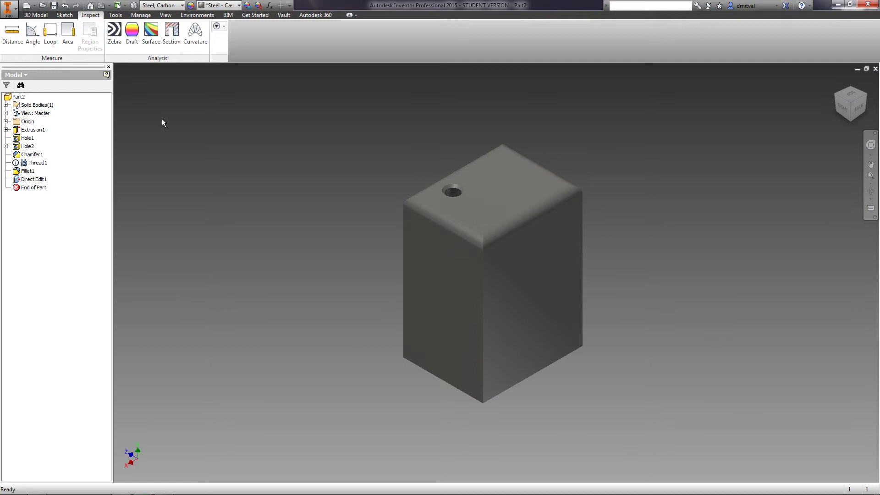
Measure the distance between the face with three holes and the parallel face on the opposite side of the block.
click(36, 14)
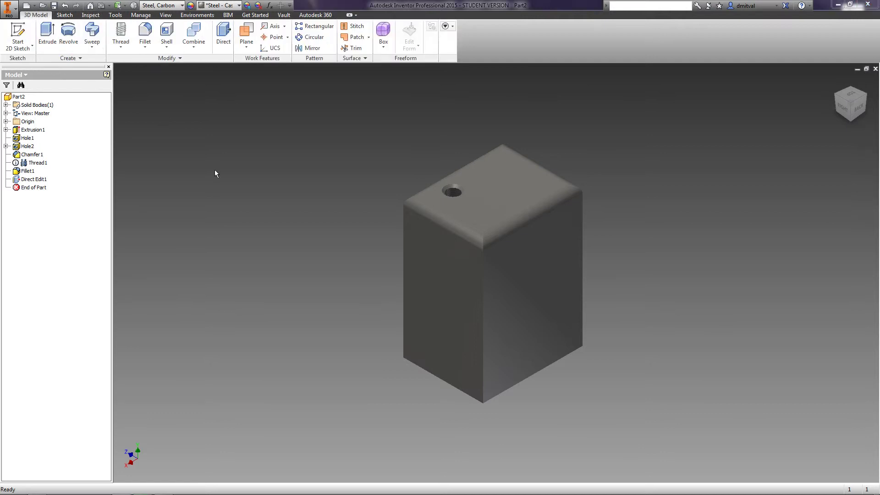
click(91, 14)
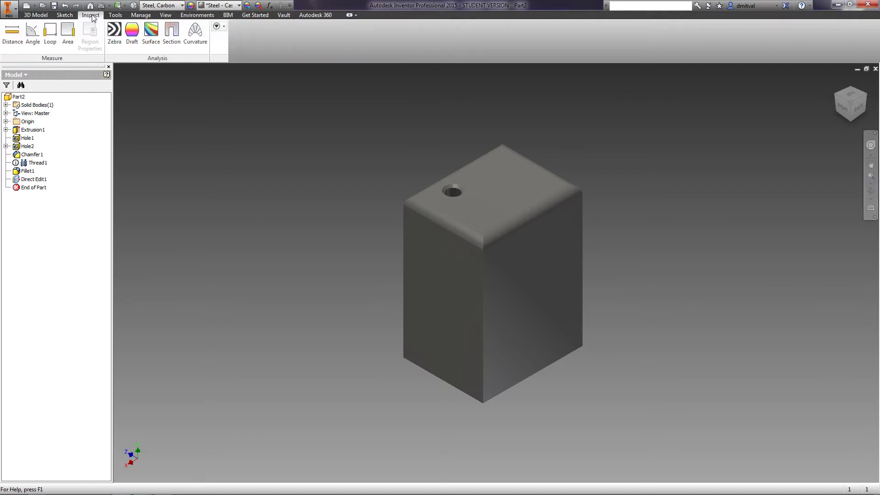
click(16, 34)
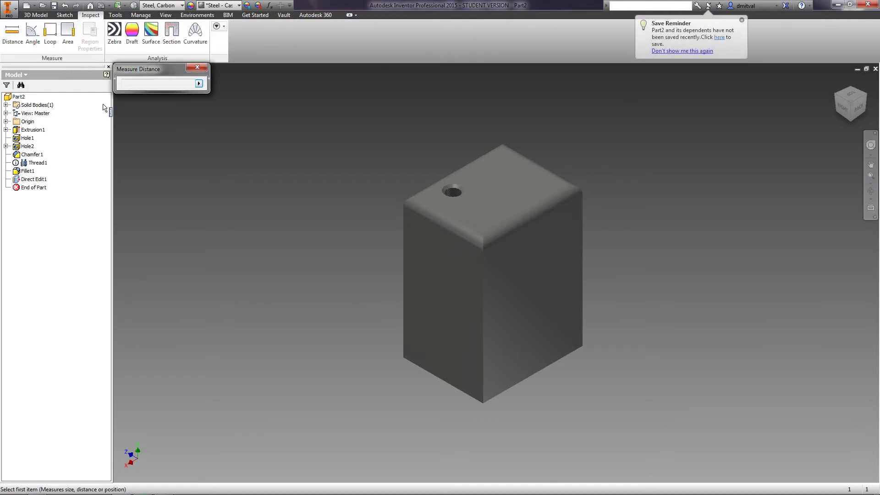
click(445, 381)
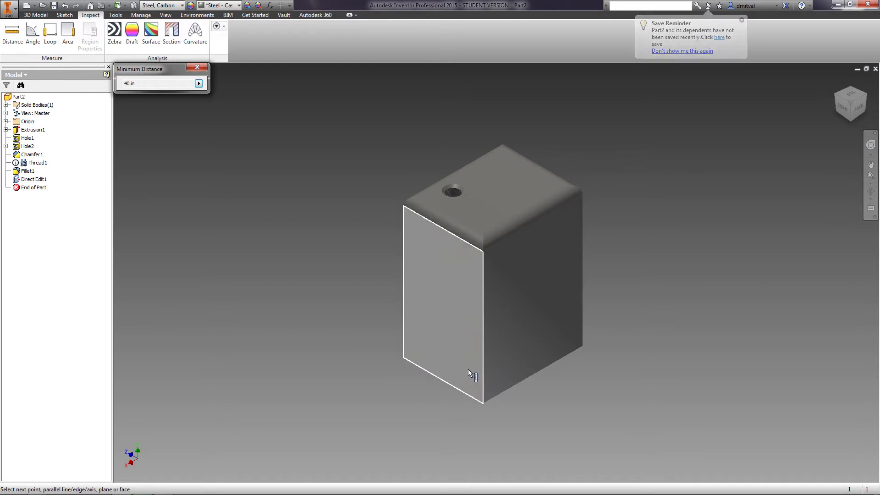
click(488, 354)
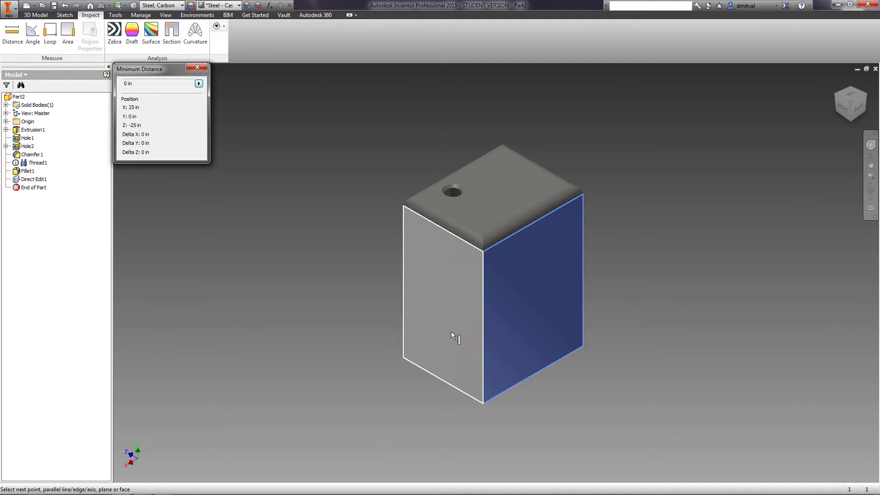
mouse_move(451, 332)
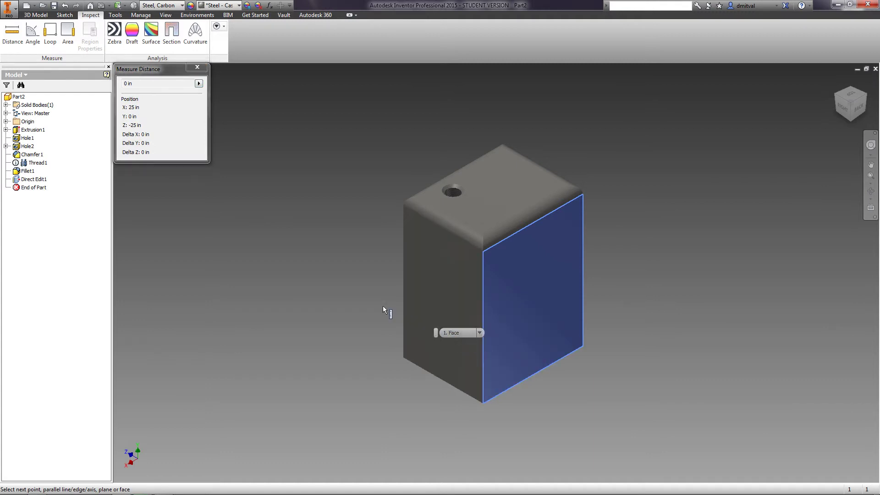
shift+middle_drag(383, 307, 450, 276)
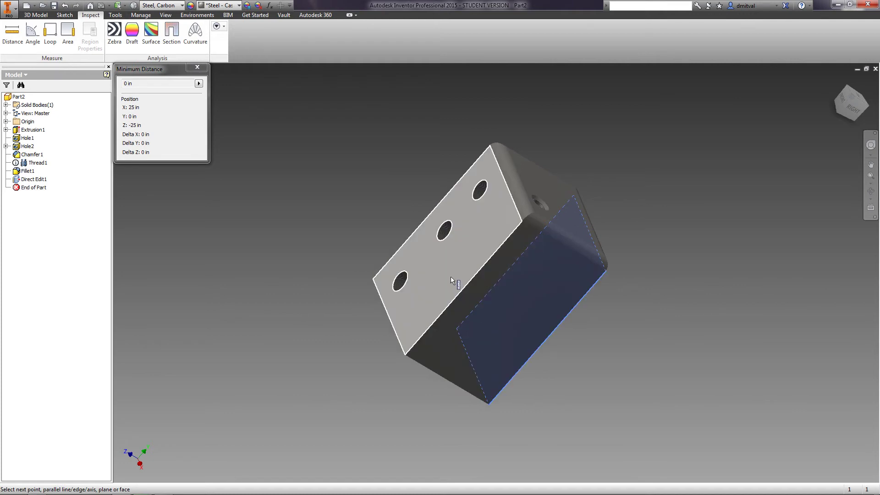
click(450, 276)
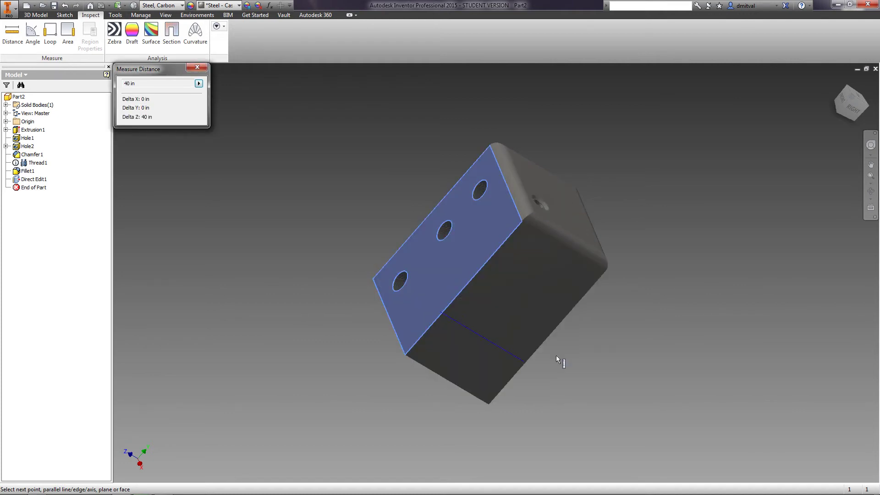
key(Escape)
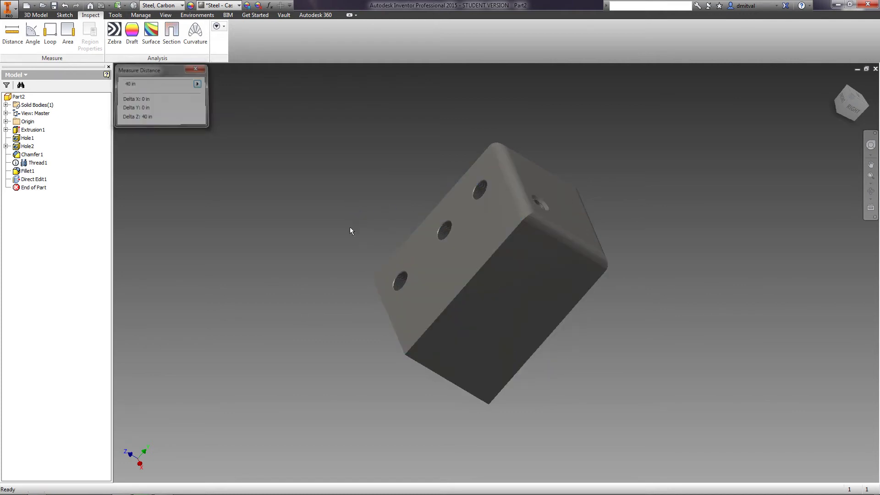
Measure the distance from the face with three holes to the hole in the block's top face.
key(m)
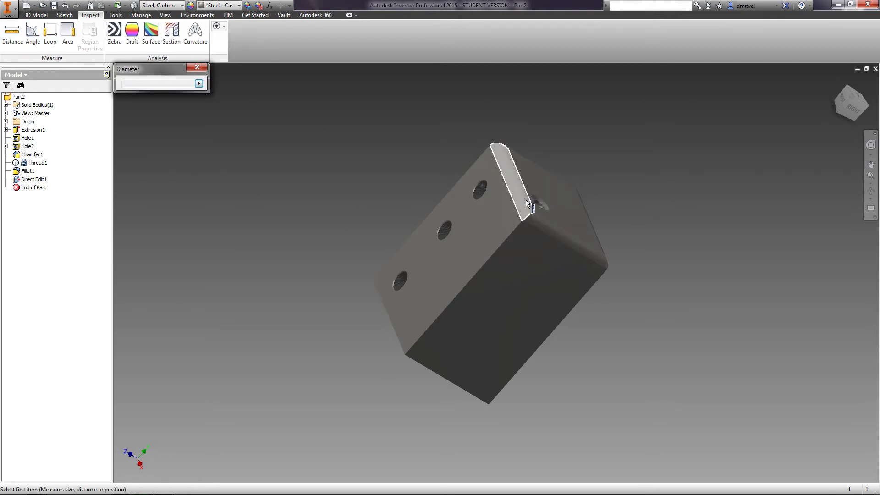
click(506, 206)
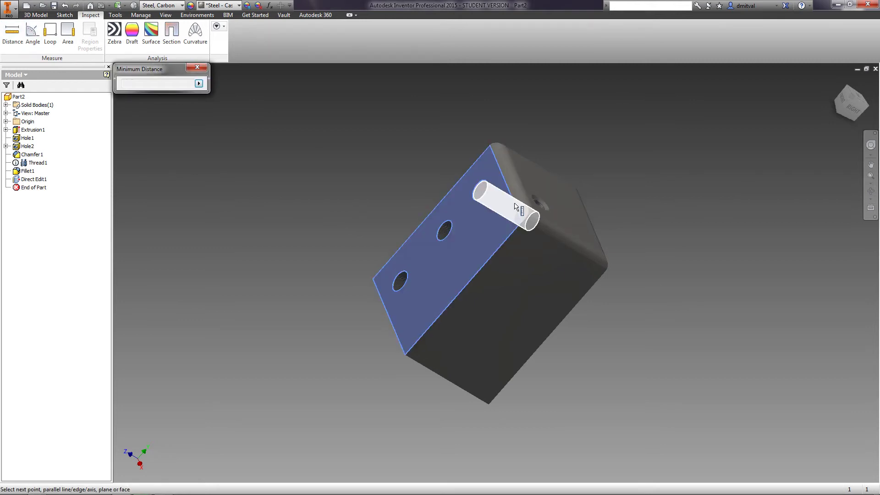
click(539, 205)
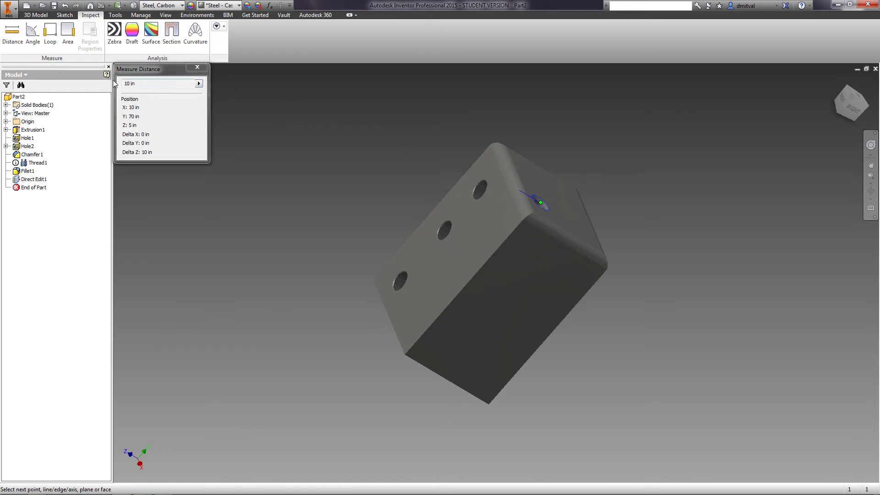
click(197, 69)
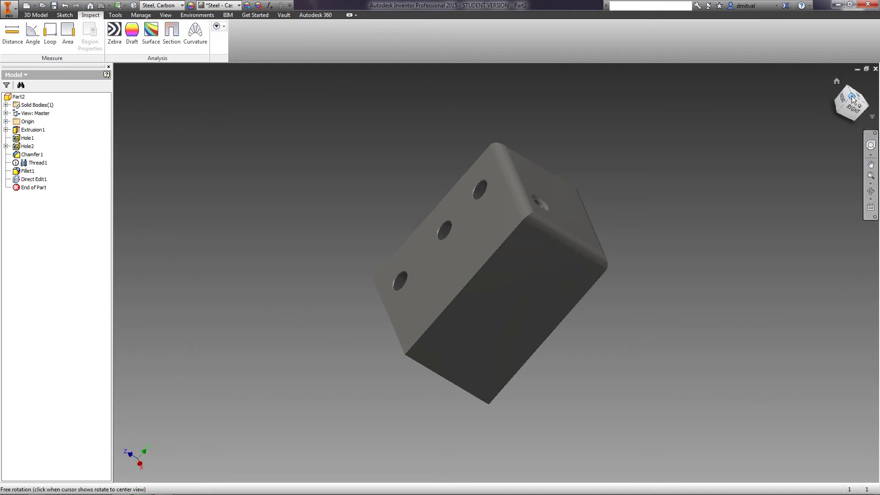
Start a rectangular pattern of the top face's hole together with its chamfer and thread.
click(851, 96)
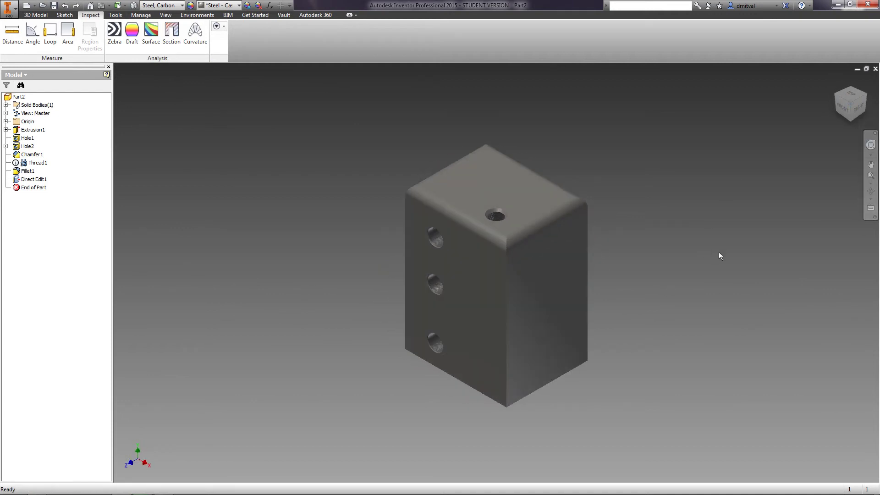
click(29, 16)
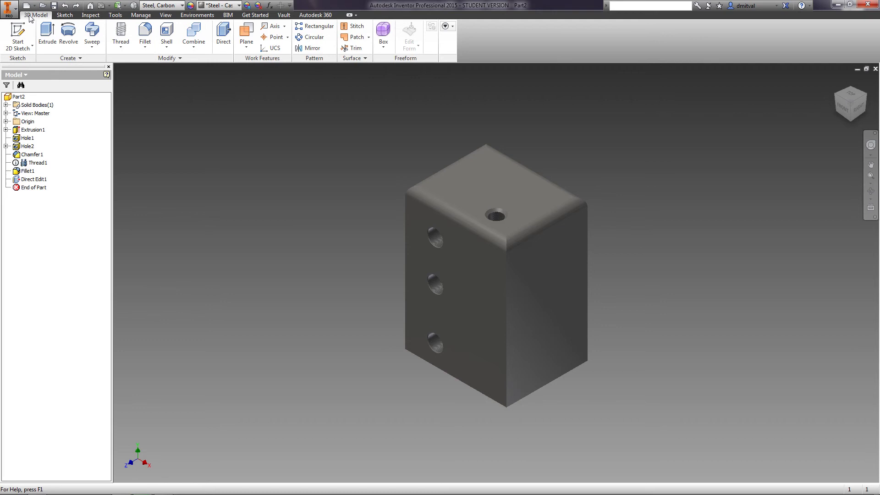
click(317, 28)
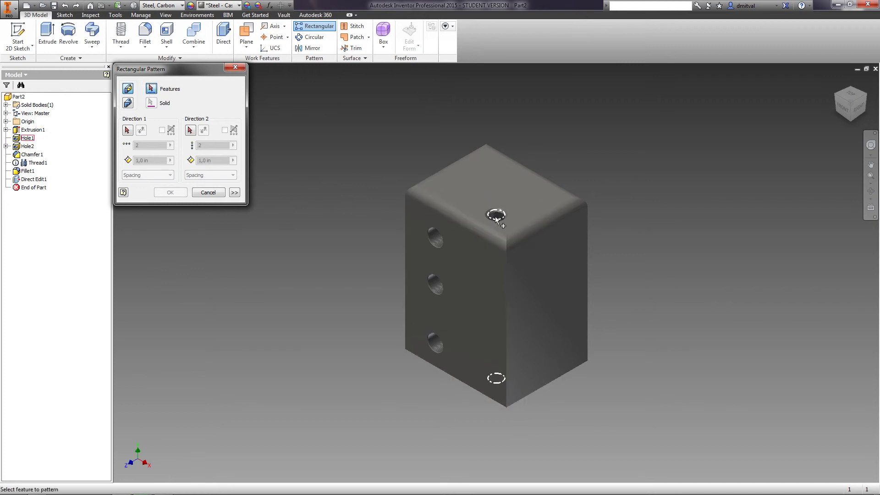
click(27, 138)
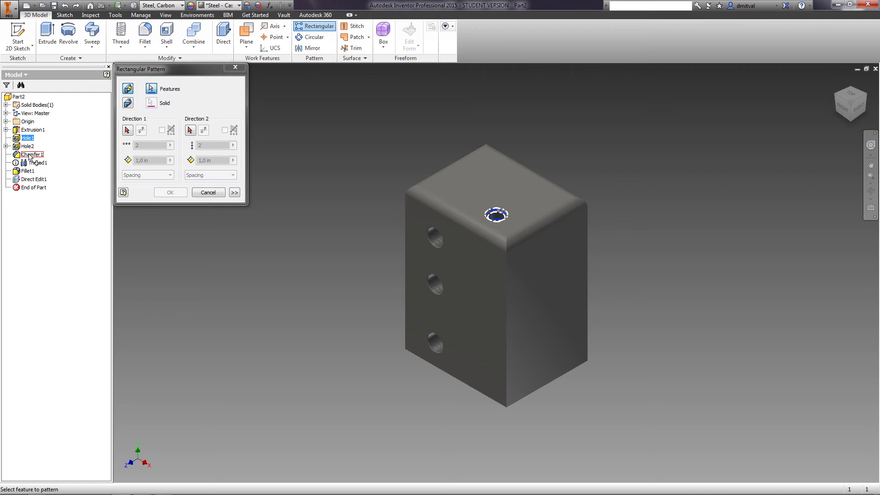
ctrl+click(32, 155)
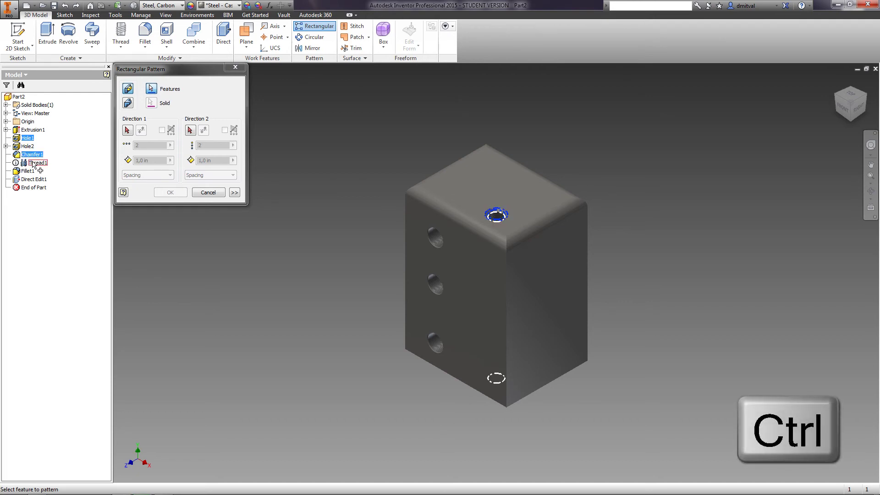
ctrl+click(37, 163)
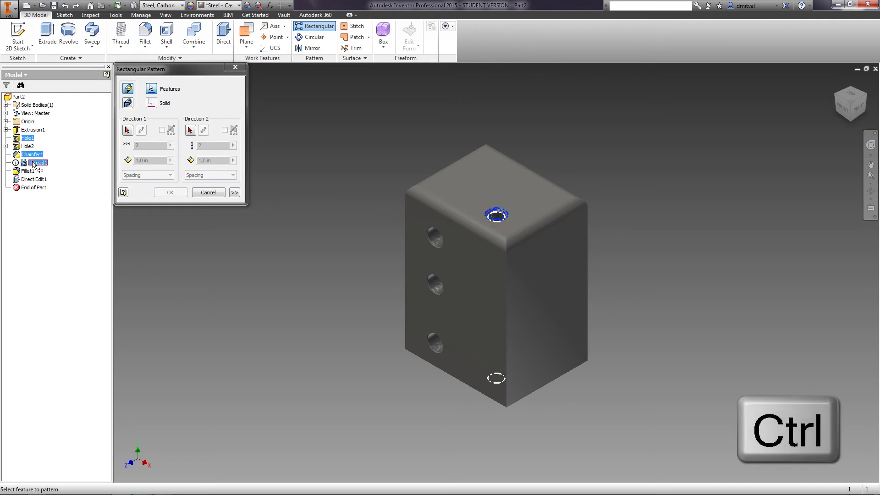
Define the pattern's first direction by the origin's XY Plane instead of the block's bottom edge.
click(127, 130)
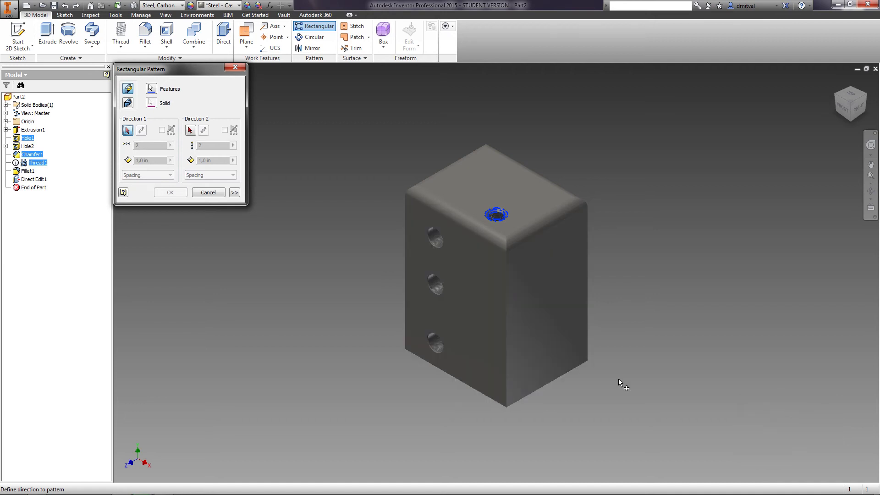
click(562, 375)
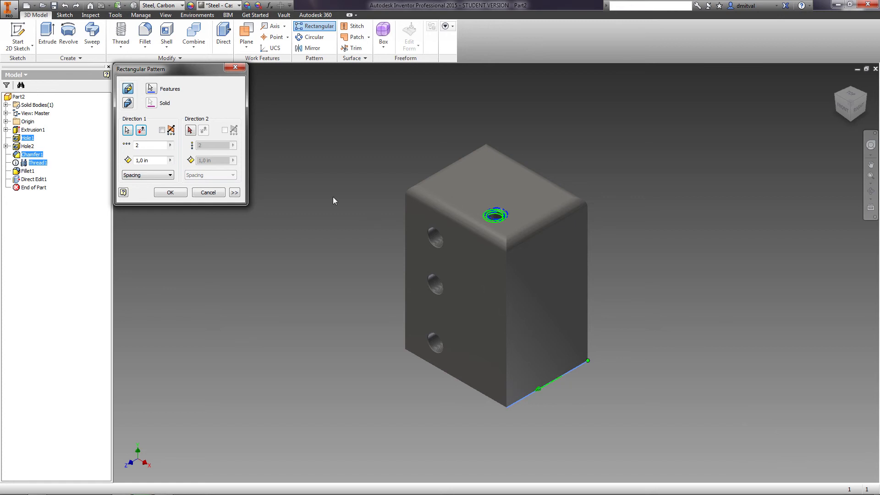
click(128, 131)
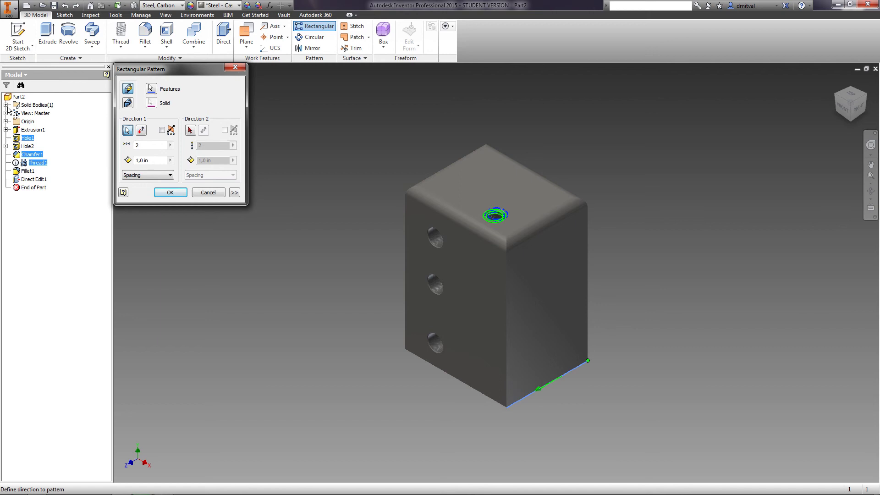
click(6, 121)
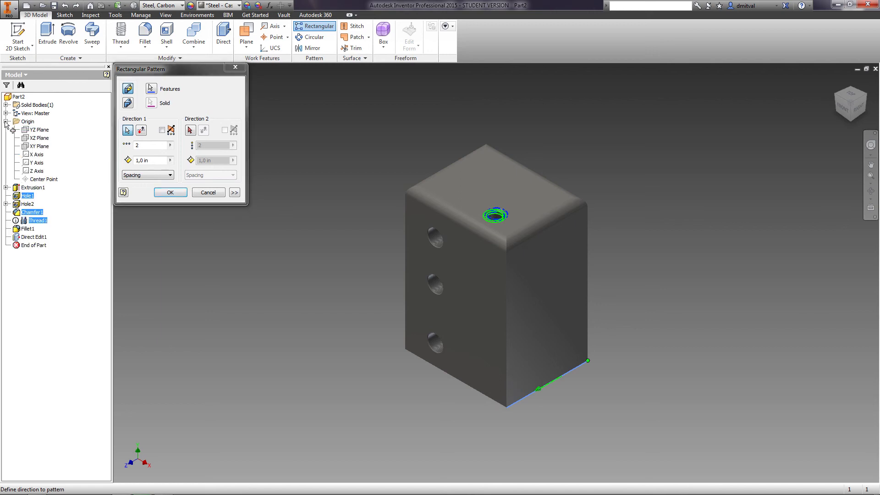
click(32, 147)
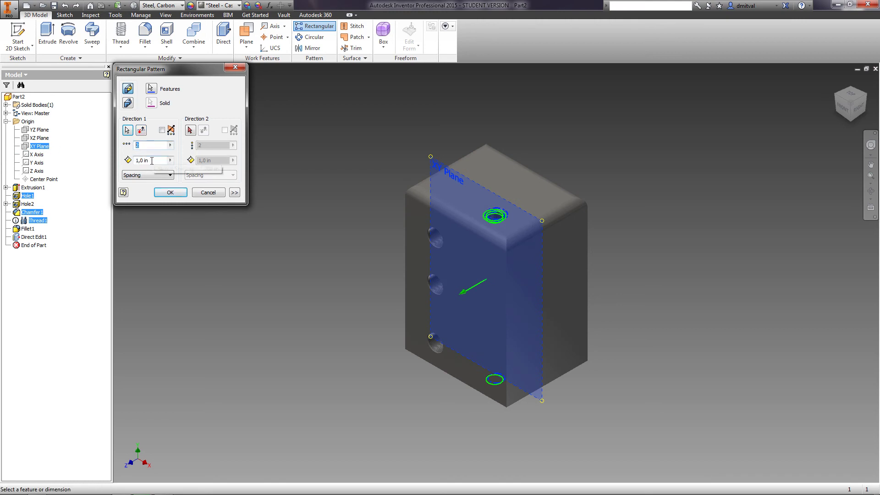
Set the pattern's first-direction spacing to -15 in and create the rectangular pattern, accepting the thread warnings.
click(150, 161)
text(5)
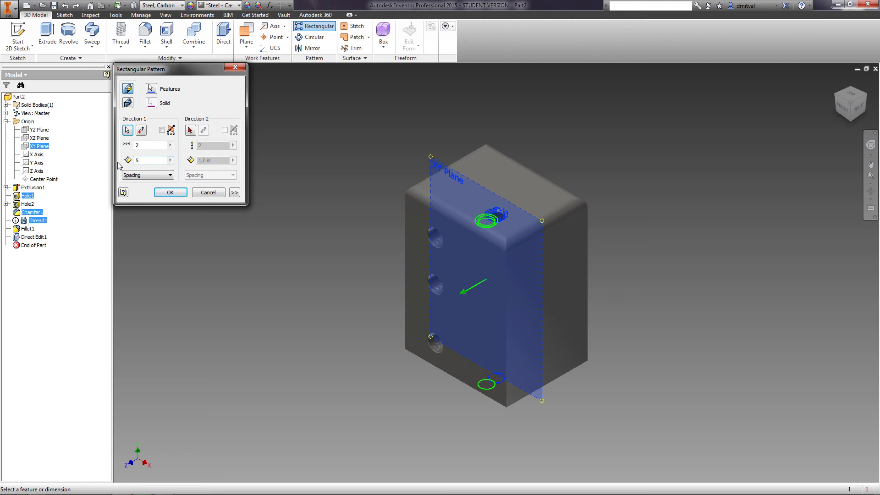
key(Home)
text(-1)
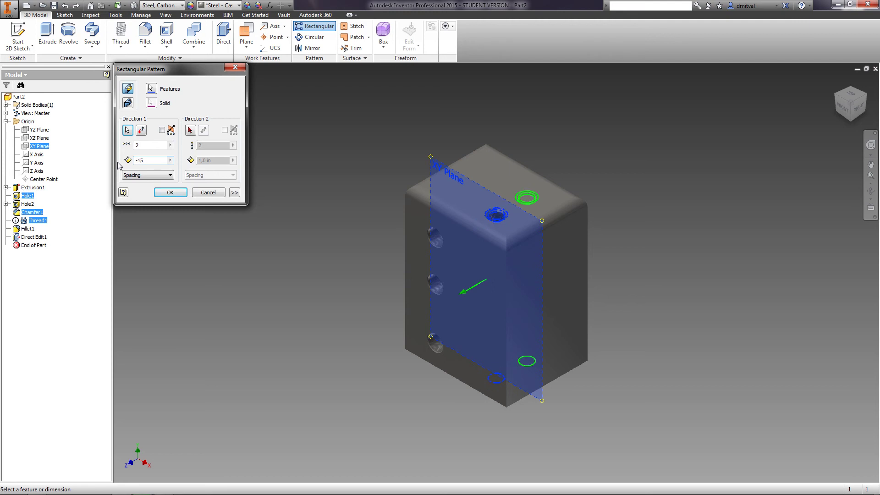
click(169, 193)
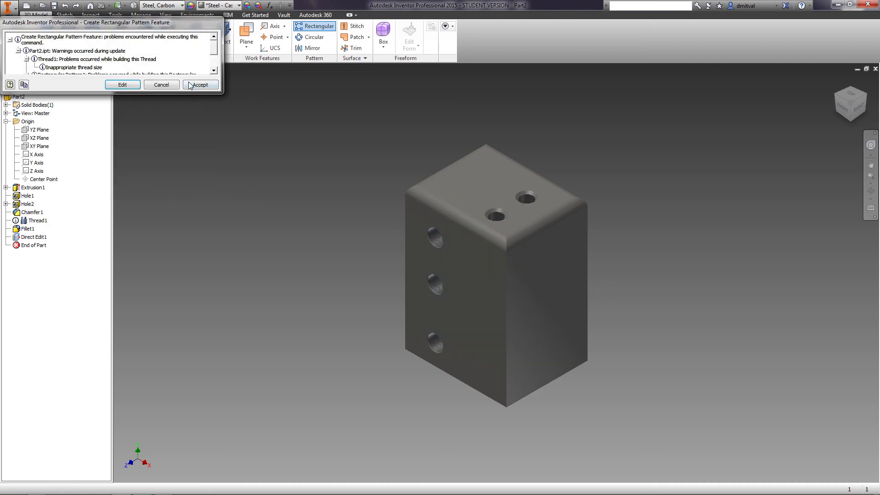
click(191, 86)
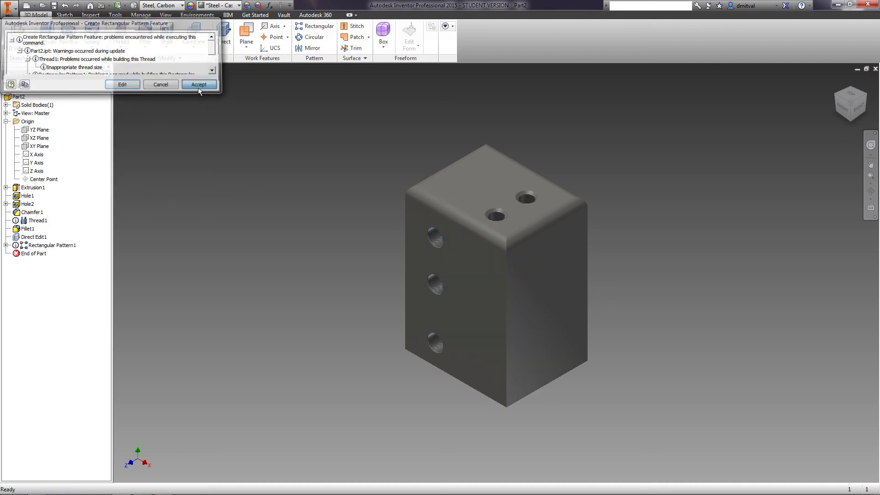
View the patterned holes from another angle and undo the rectangular pattern.
click(872, 196)
drag(536, 310, 526, 277)
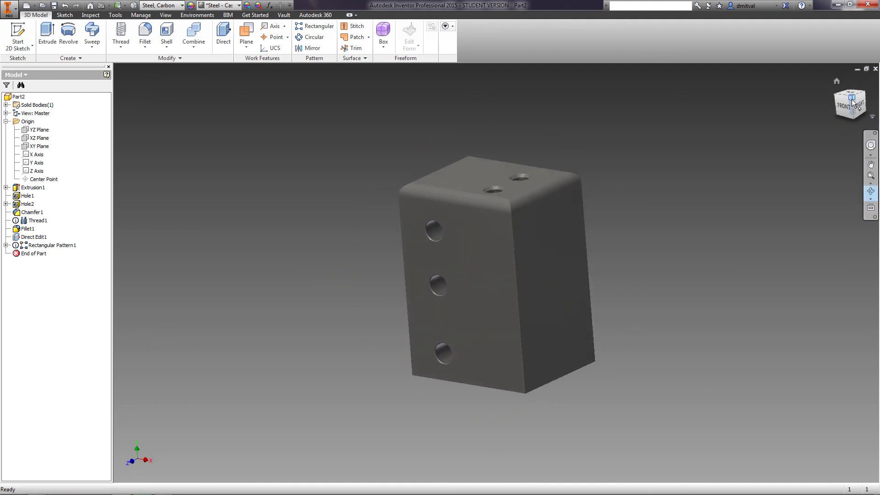
drag(802, 146, 740, 192)
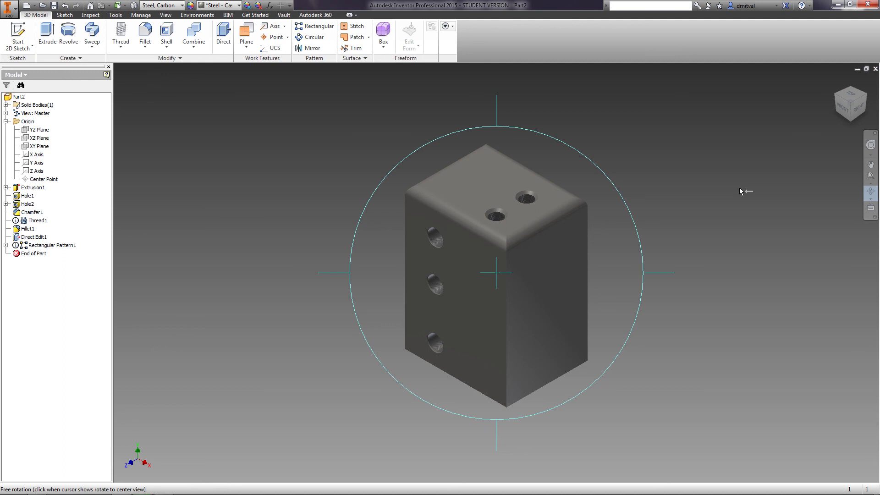
key(Escape)
key(ctrl+z)
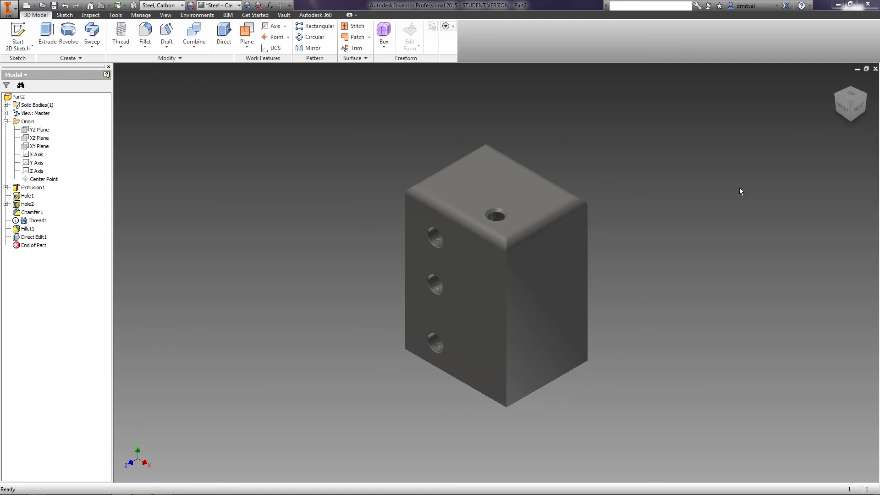